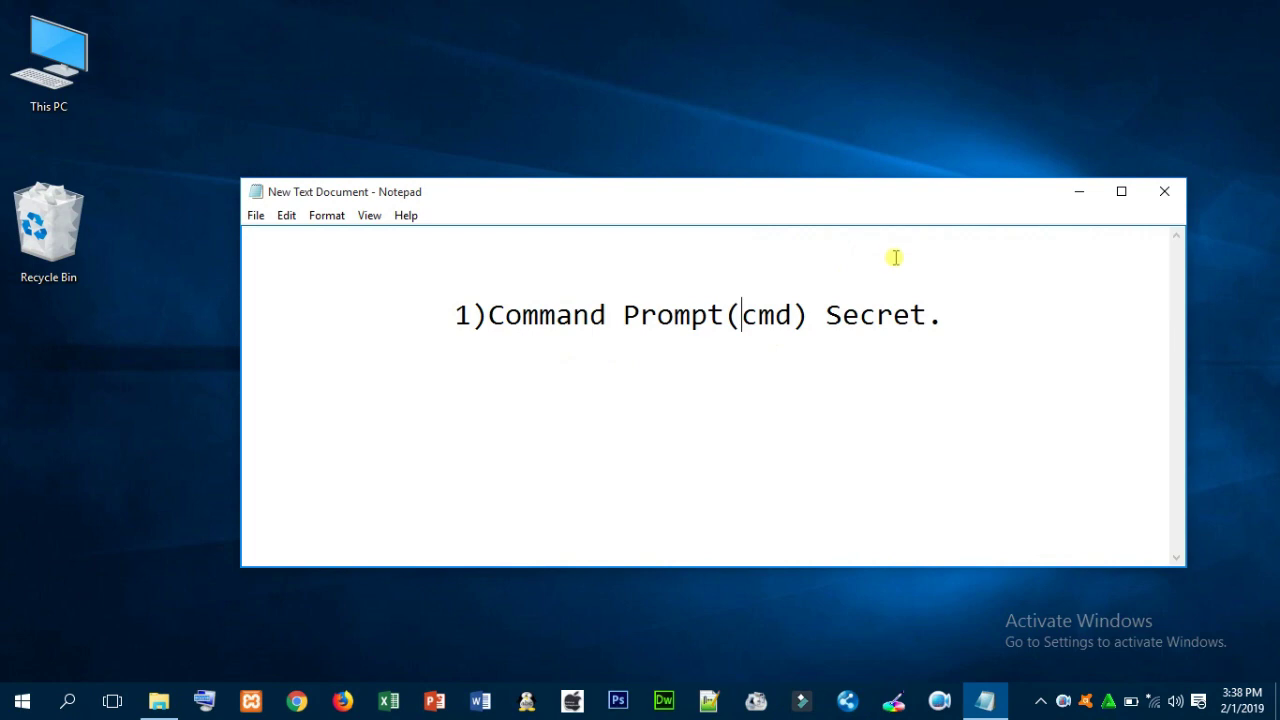
Minimize the Notepad note and open the new folder on the Info (F:) drive in File Explorer
{"action": "left_click", "coordinate": [1077, 193]}
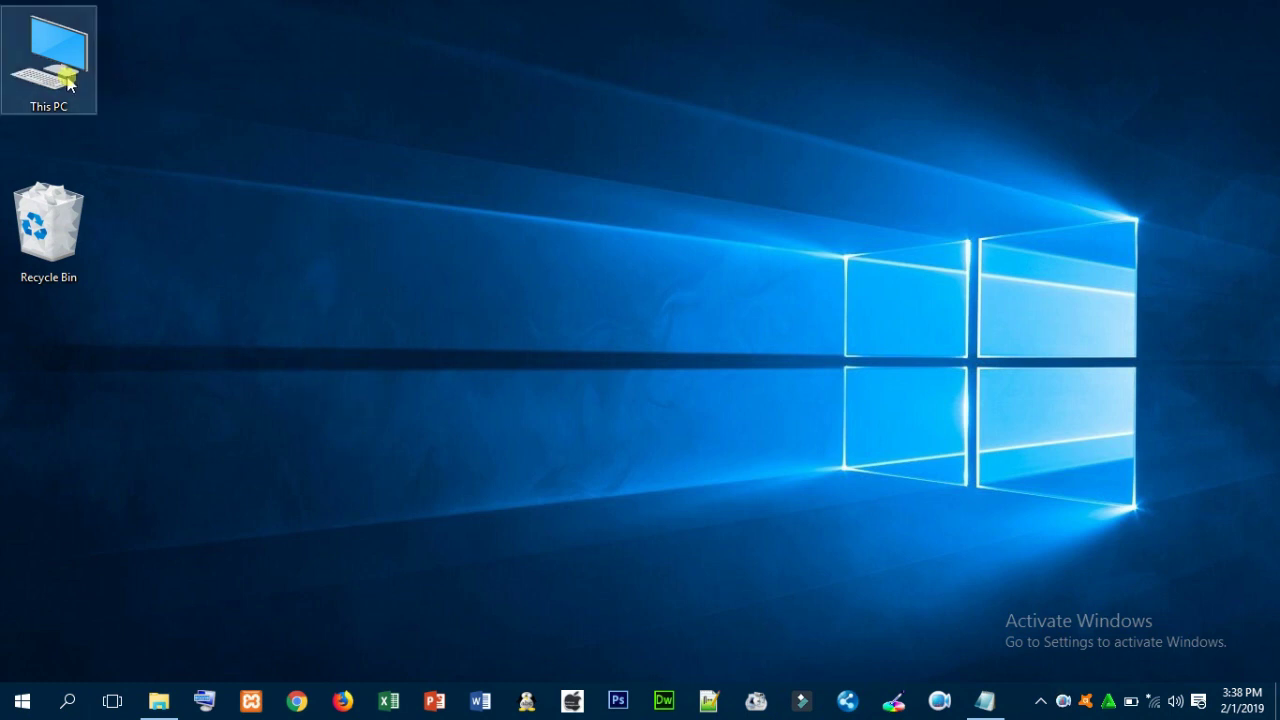
{"action": "key", "text": "super+e"}
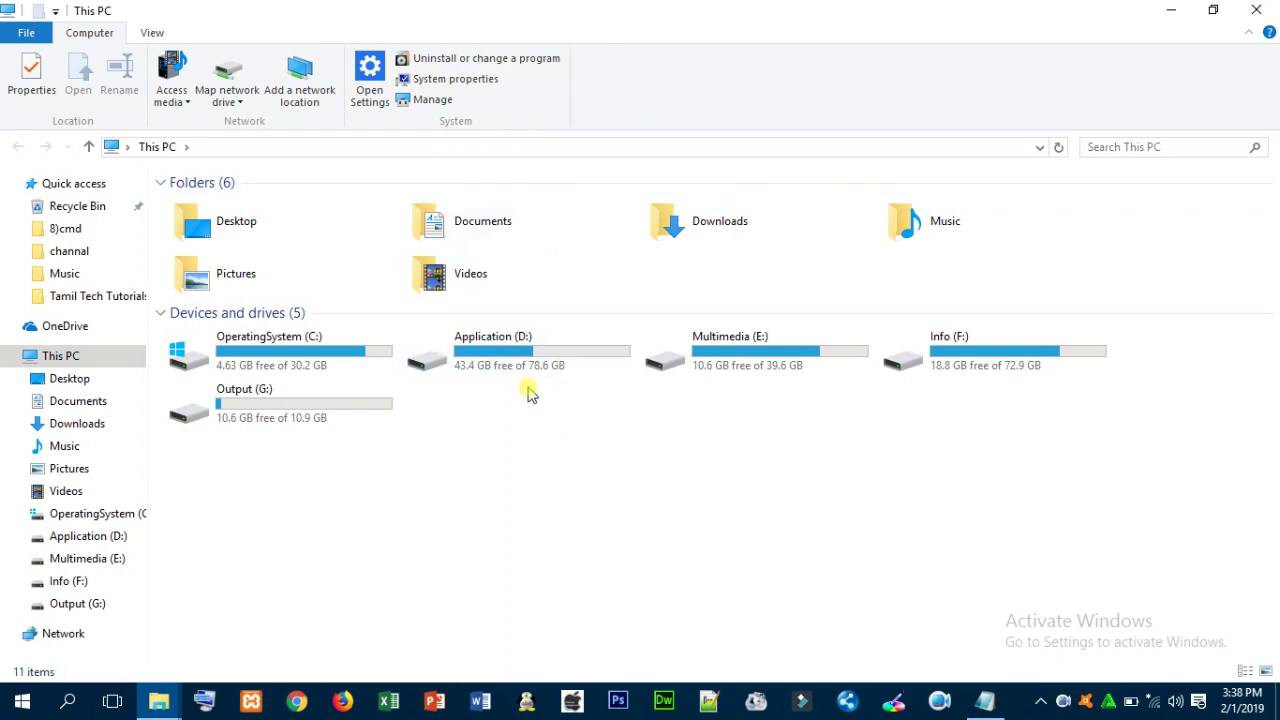
{"action": "left_click", "coordinate": [933, 348]}
{"action": "key", "text": "Return"}
{"action": "left_click", "coordinate": [320, 233]}
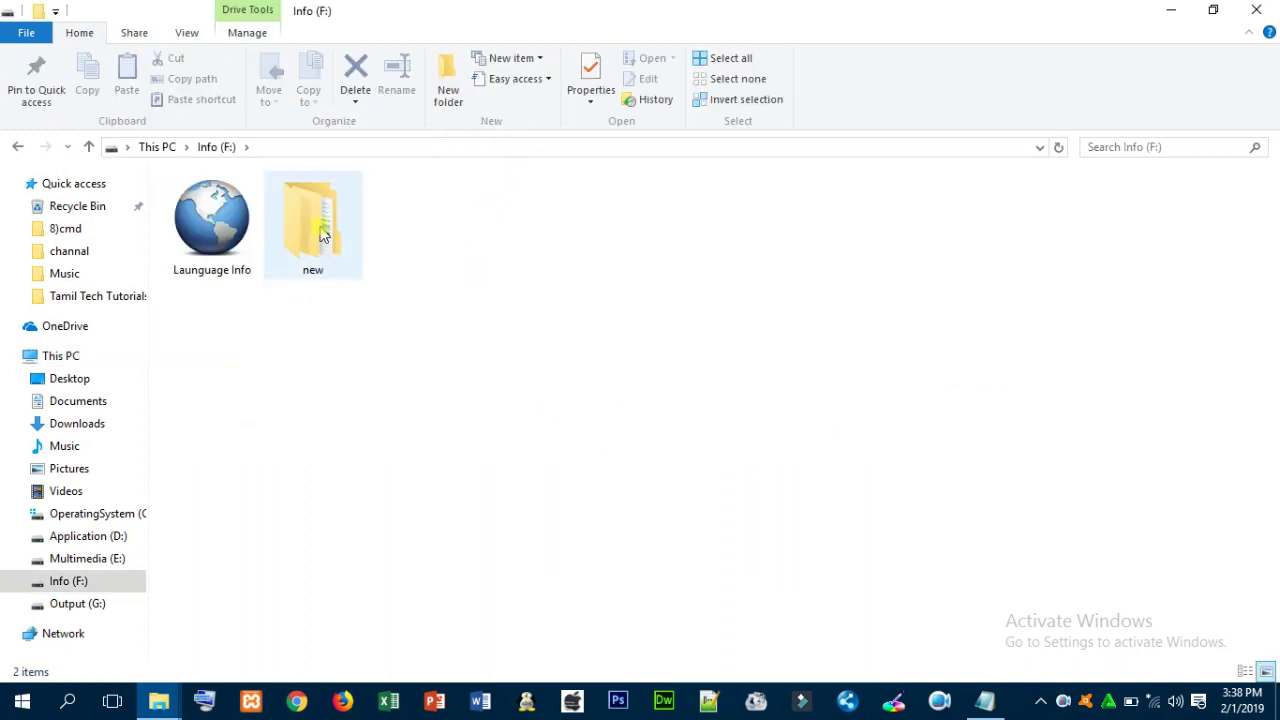
{"action": "double_click", "coordinate": [320, 233]}
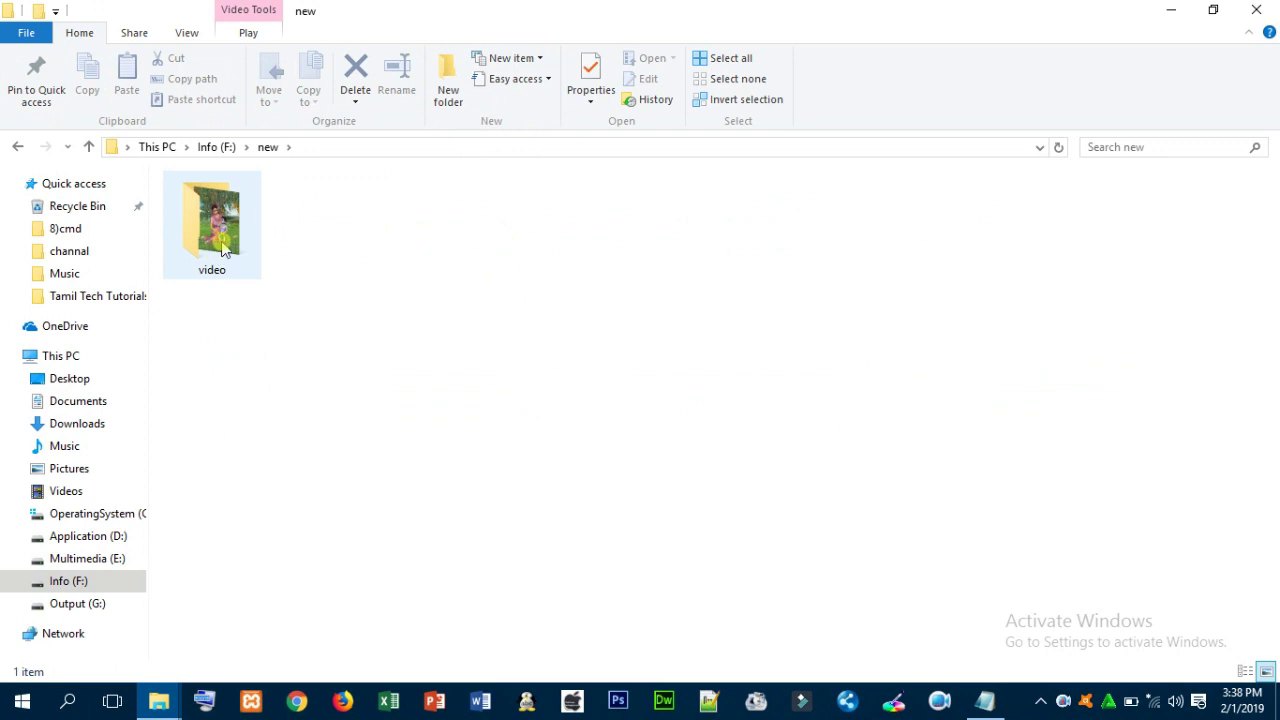
Look inside the video folder and return to the new folder
{"action": "left_click", "coordinate": [288, 258]}
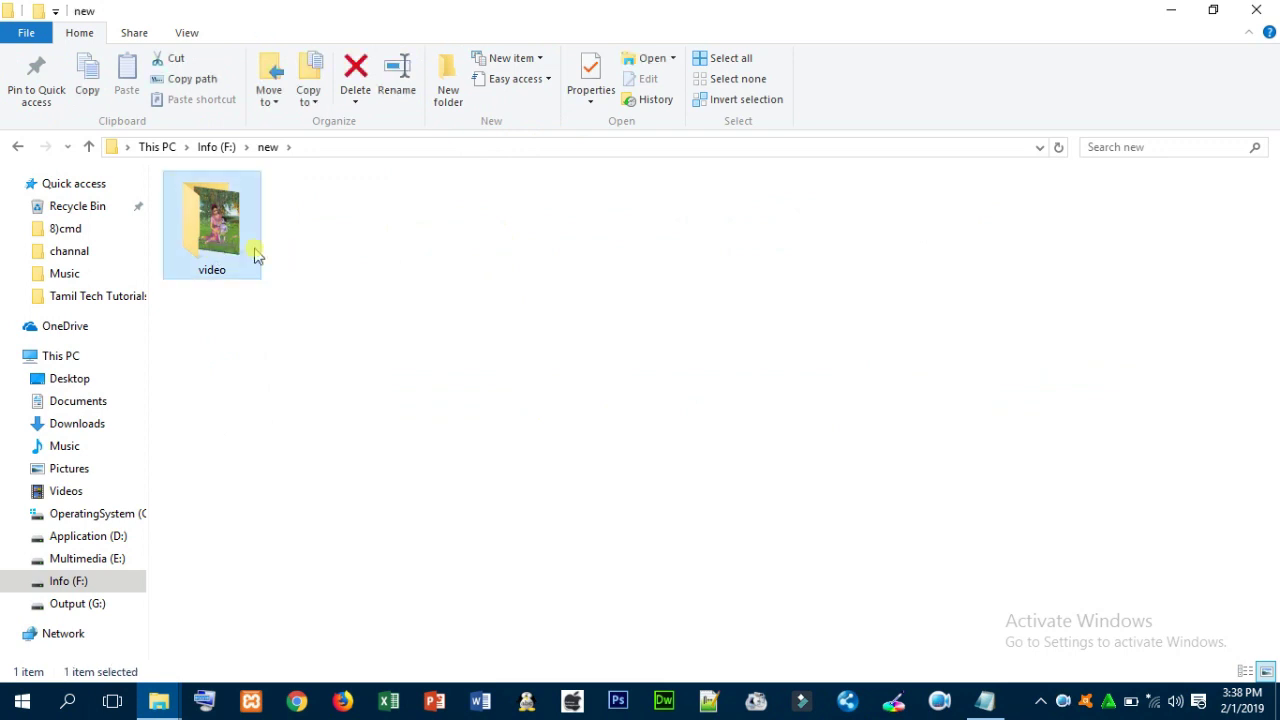
{"action": "double_click", "coordinate": [250, 249]}
{"action": "left_click", "coordinate": [267, 150]}
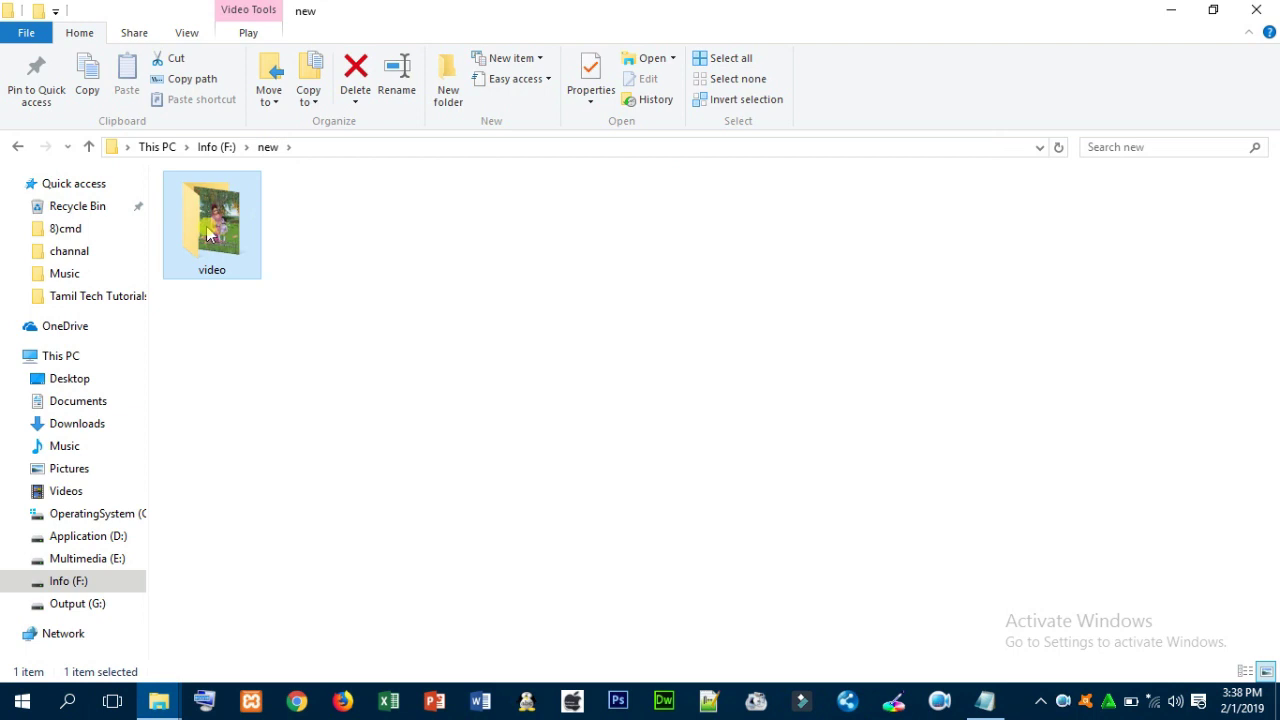
Set the Hidden attribute on the video folder, applying it to the folder, subfolders and files
{"action": "right_click", "coordinate": [208, 234]}
{"action": "left_click", "coordinate": [270, 667]}
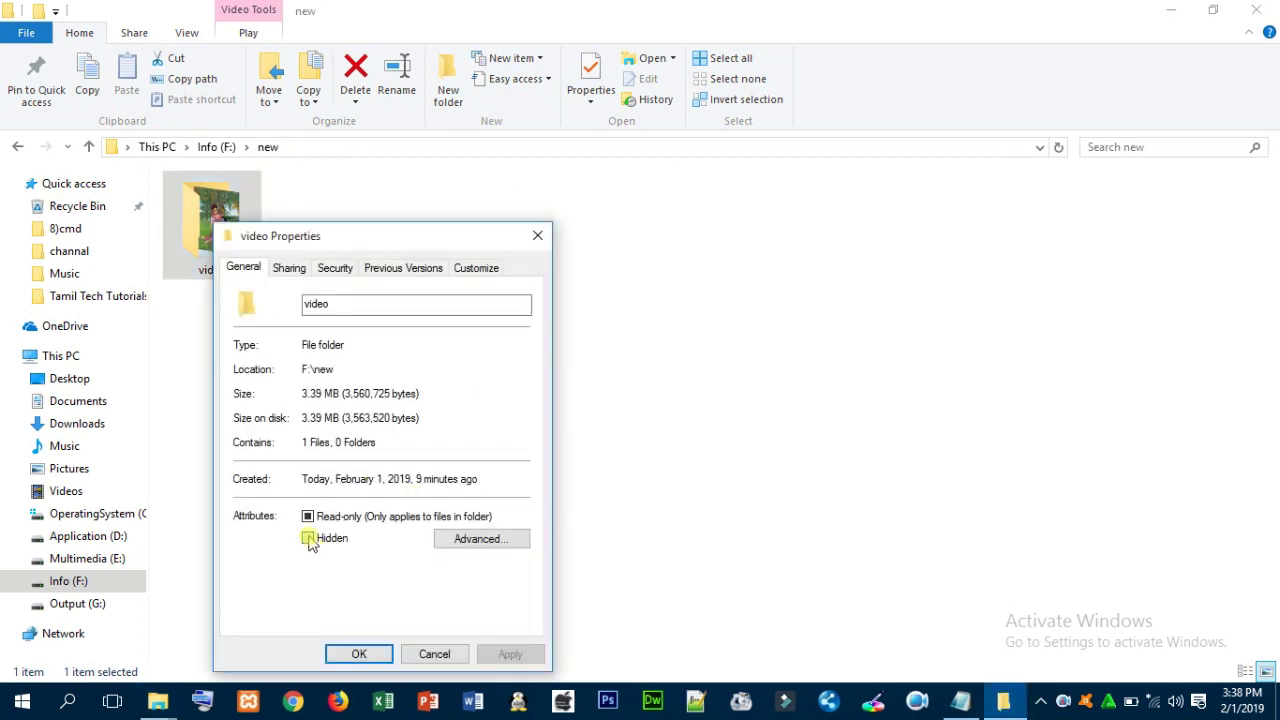
{"action": "left_click", "coordinate": [309, 539]}
{"action": "left_click", "coordinate": [506, 653]}
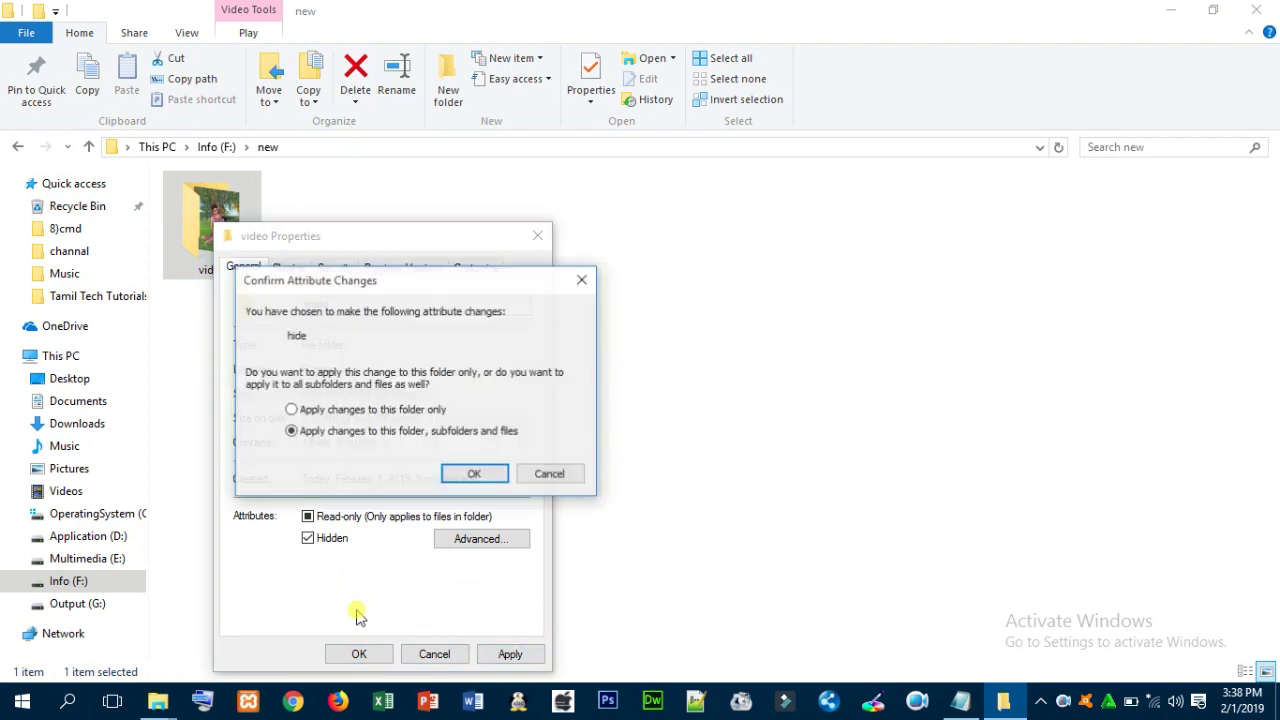
{"action": "left_click", "coordinate": [462, 476]}
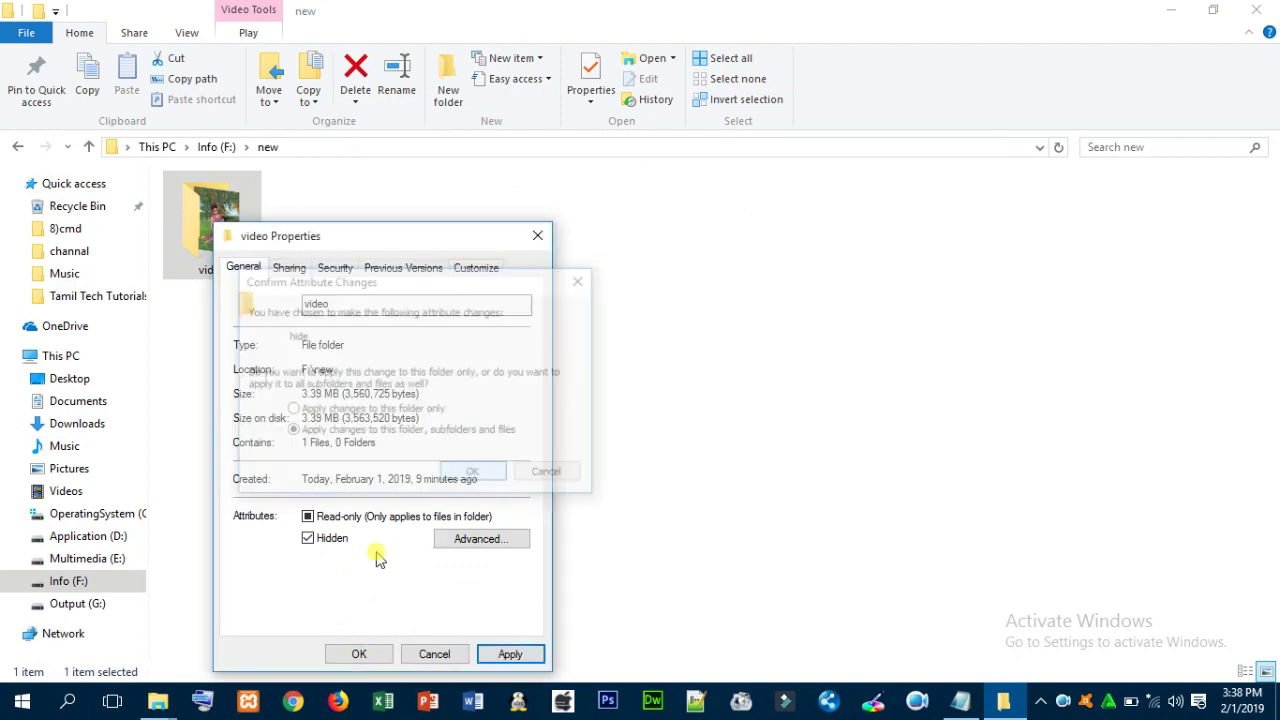
{"action": "left_click", "coordinate": [356, 655]}
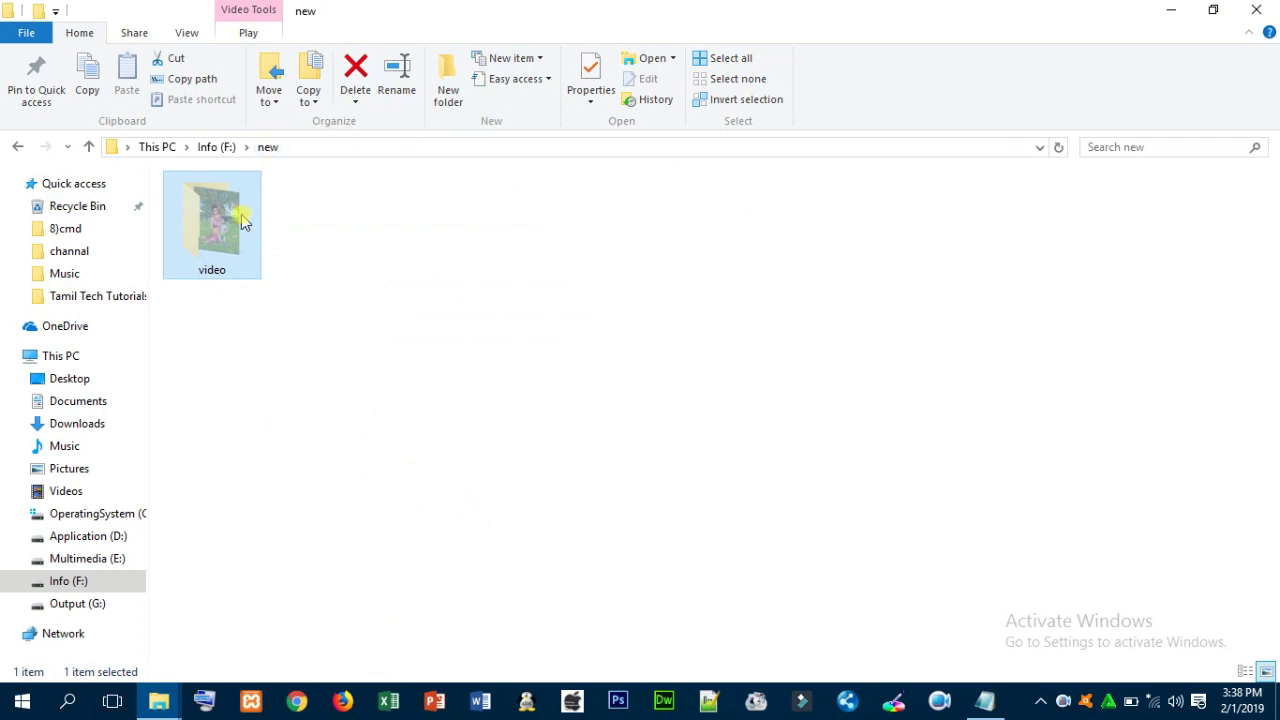
Turn the display of hidden items off and back on in the new folder
{"action": "left_click", "coordinate": [199, 37]}
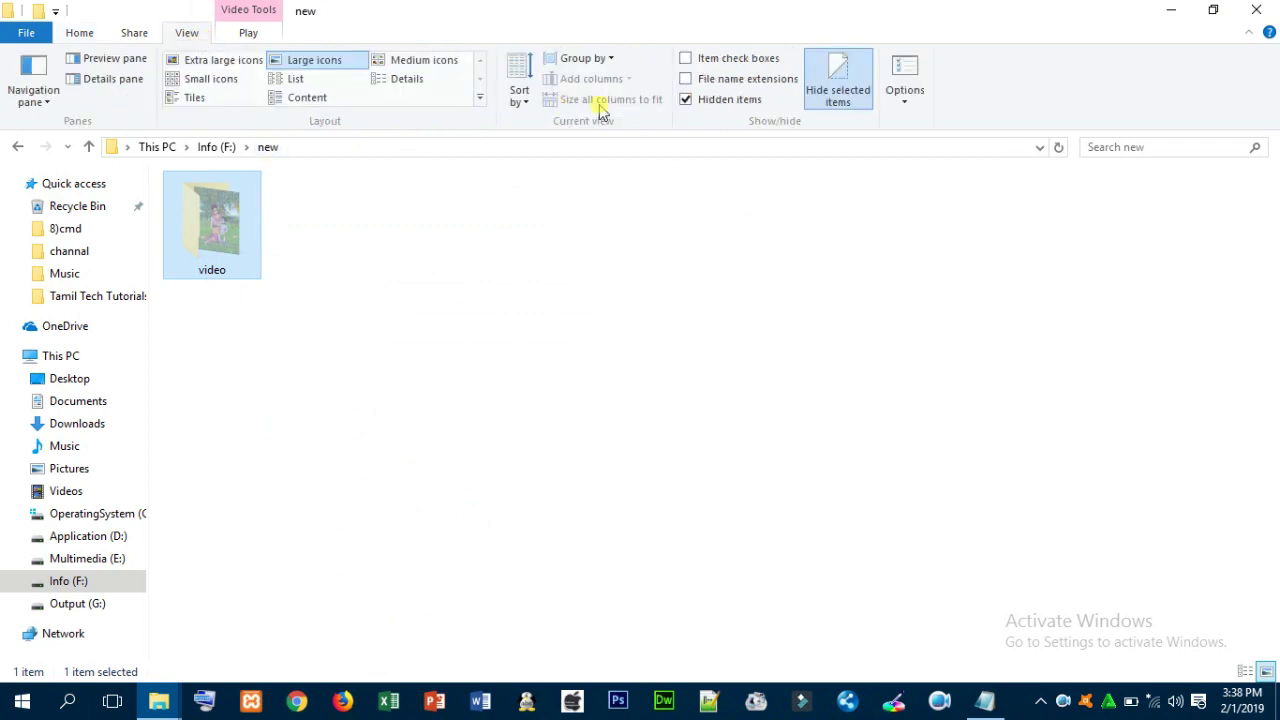
{"action": "left_click", "coordinate": [685, 99]}
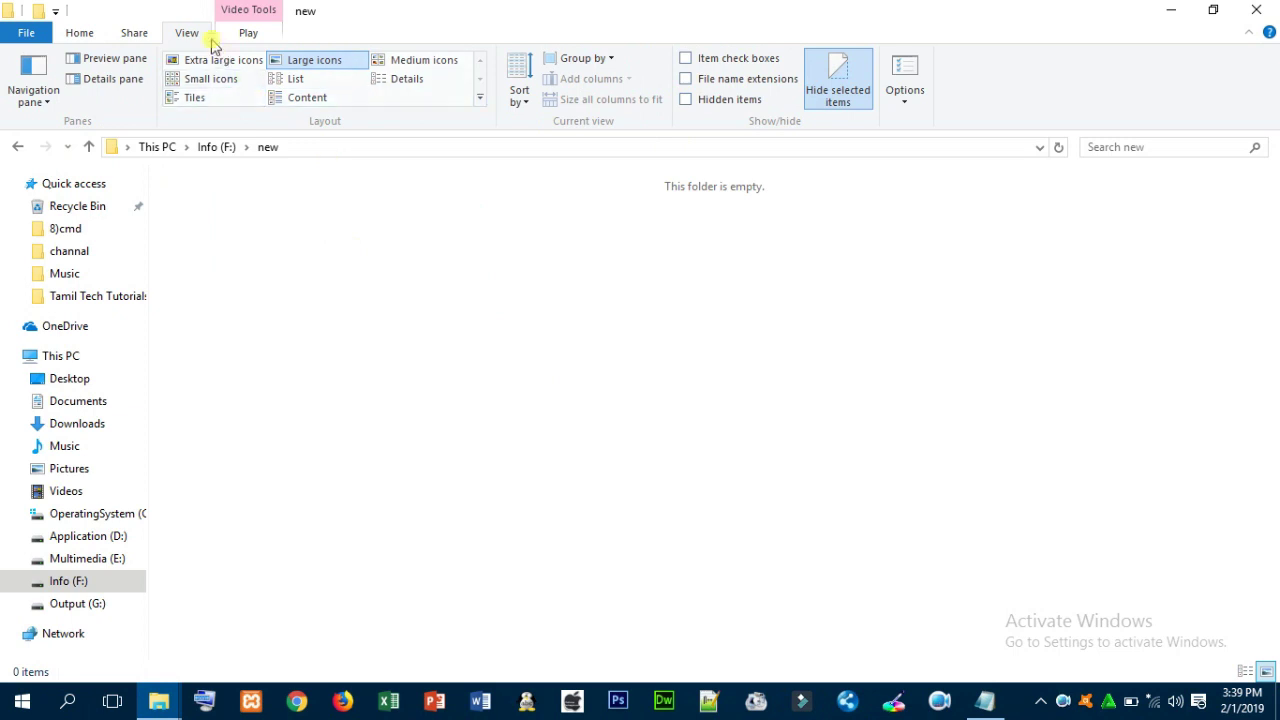
{"action": "left_click", "coordinate": [135, 36]}
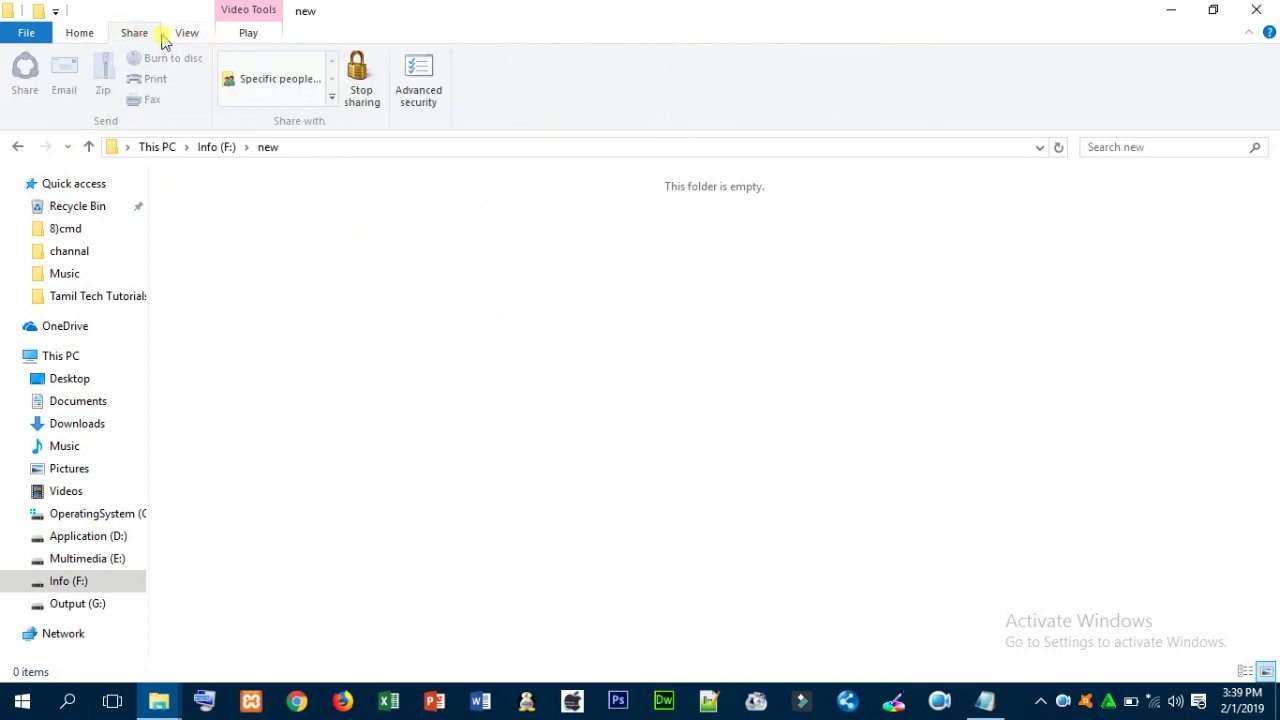
{"action": "left_click", "coordinate": [188, 32]}
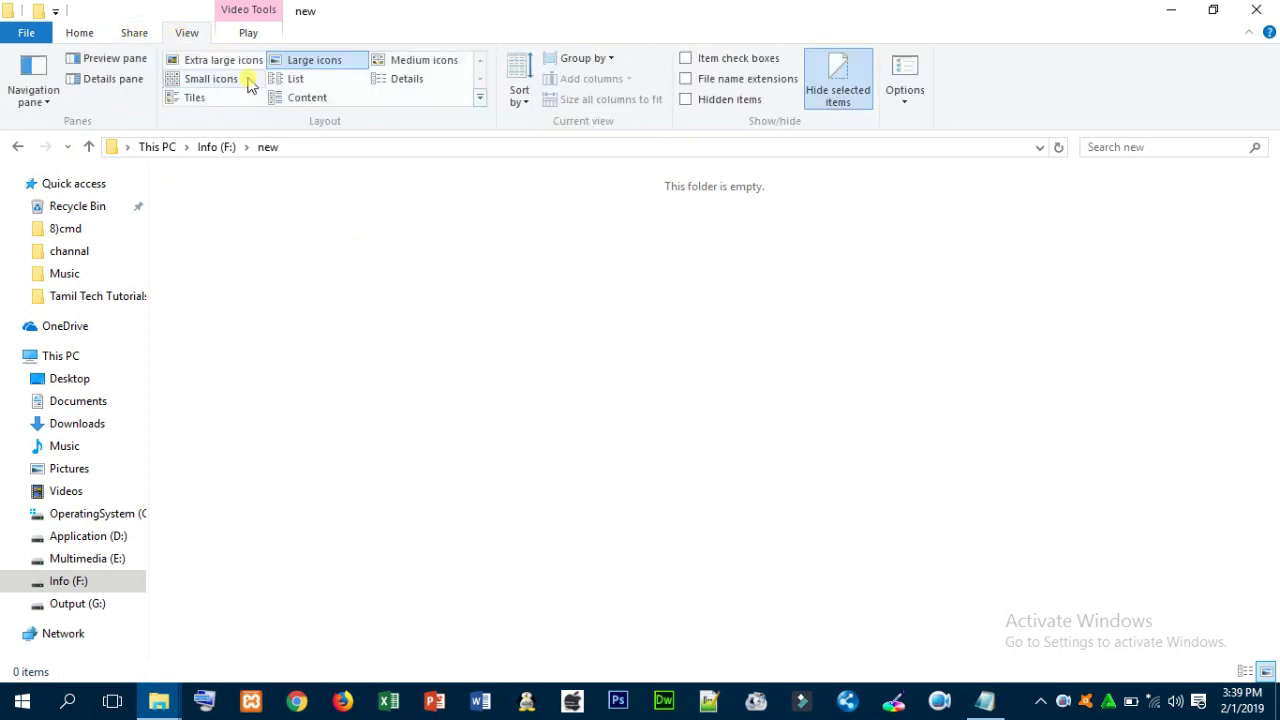
{"action": "left_click", "coordinate": [685, 100]}
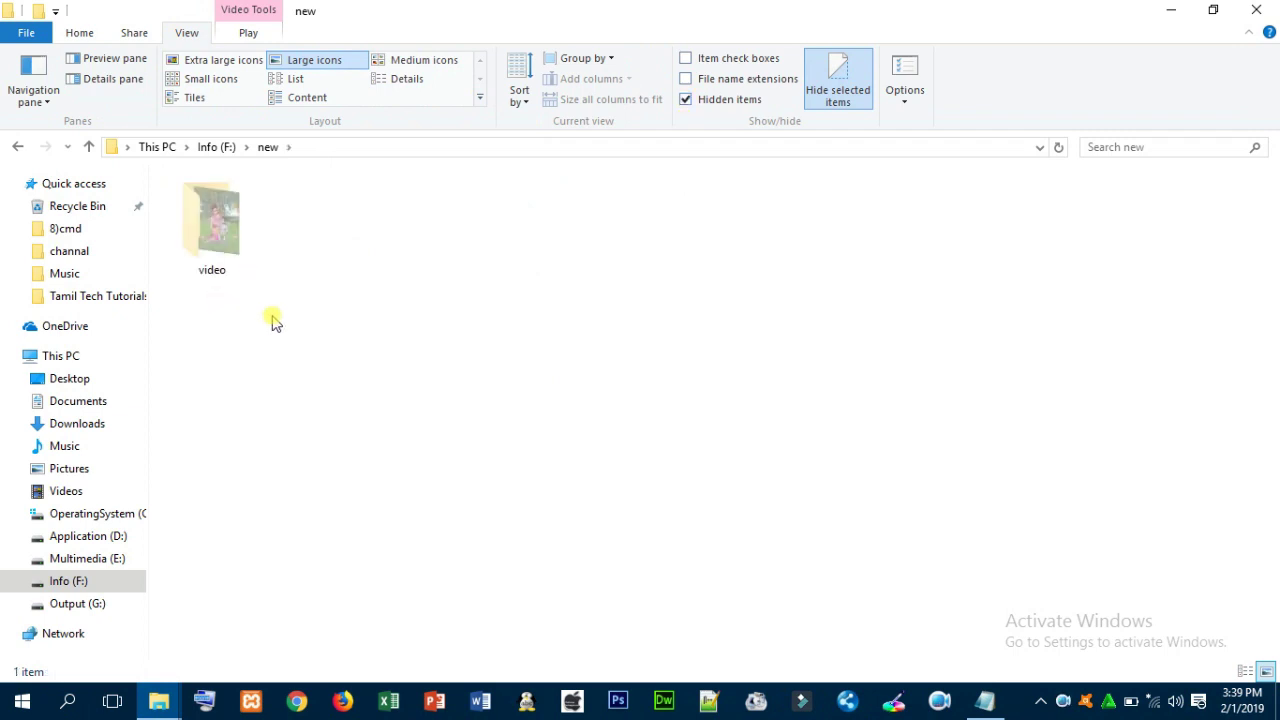
Remove the Hidden attribute from the video folder, including its subfolders and files
{"action": "left_click", "coordinate": [224, 238]}
{"action": "right_click", "coordinate": [224, 238]}
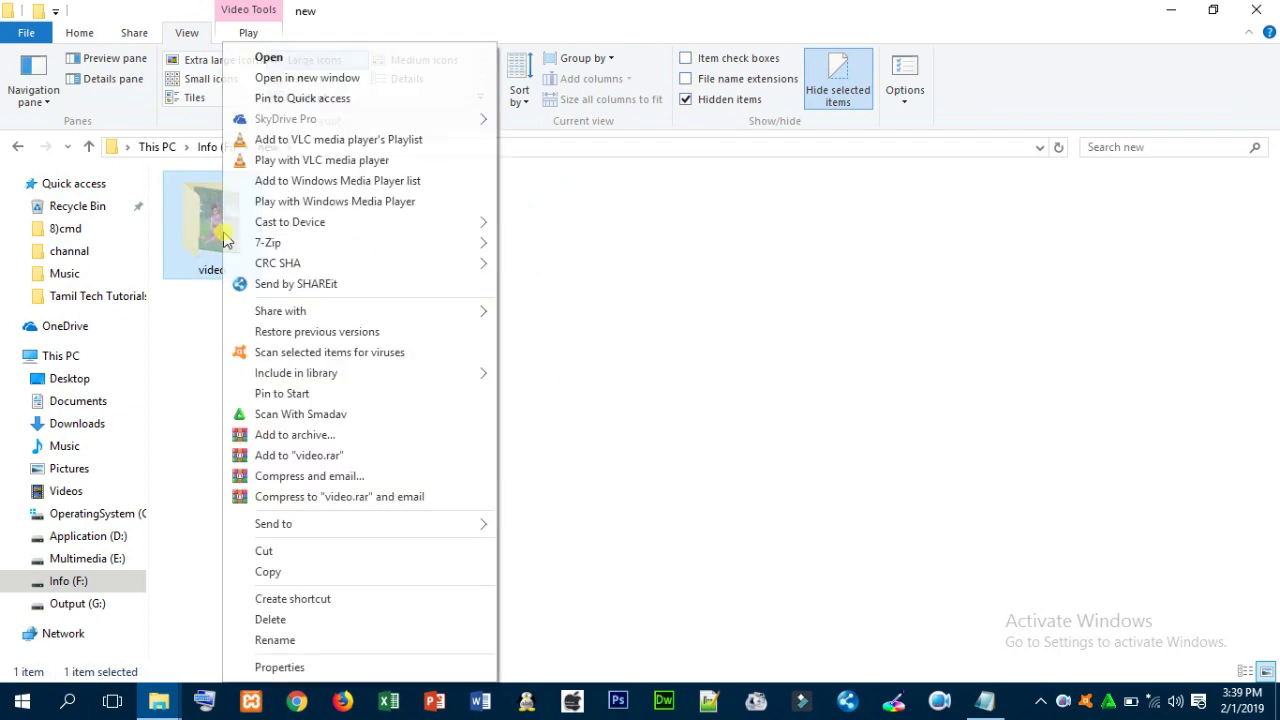
{"action": "left_click", "coordinate": [318, 660]}
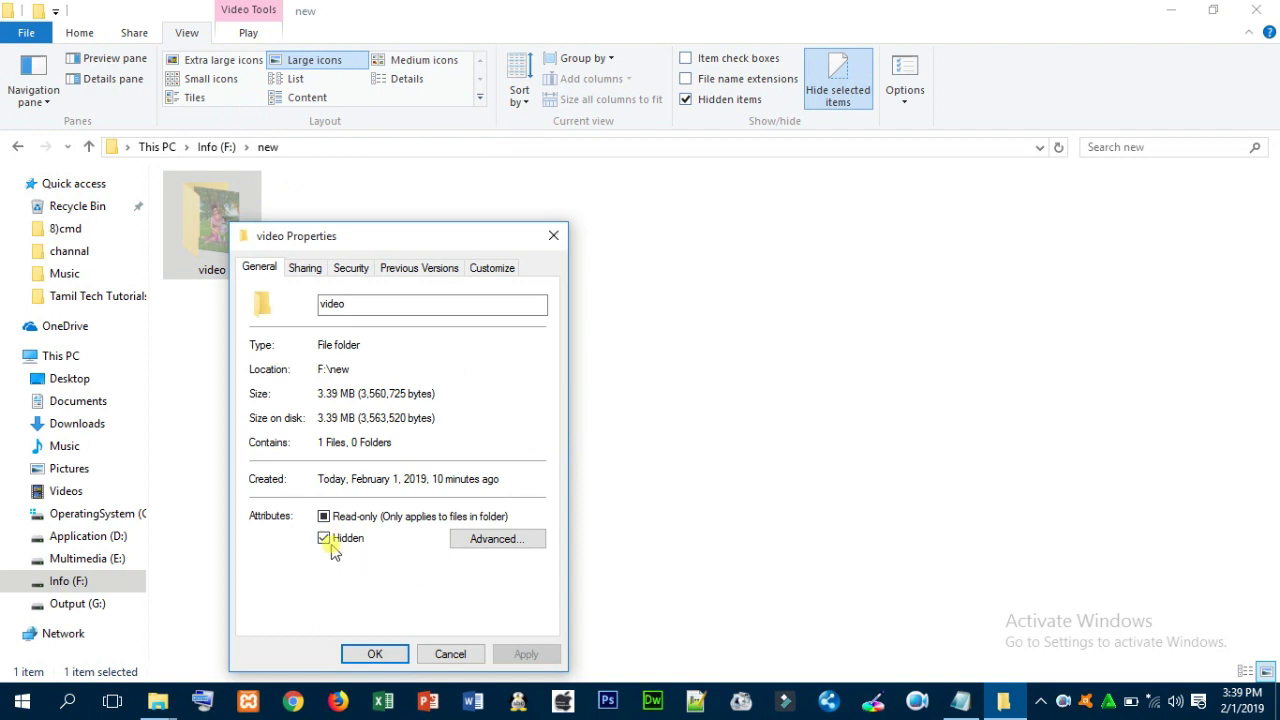
{"action": "left_click", "coordinate": [325, 543]}
{"action": "left_click", "coordinate": [526, 654]}
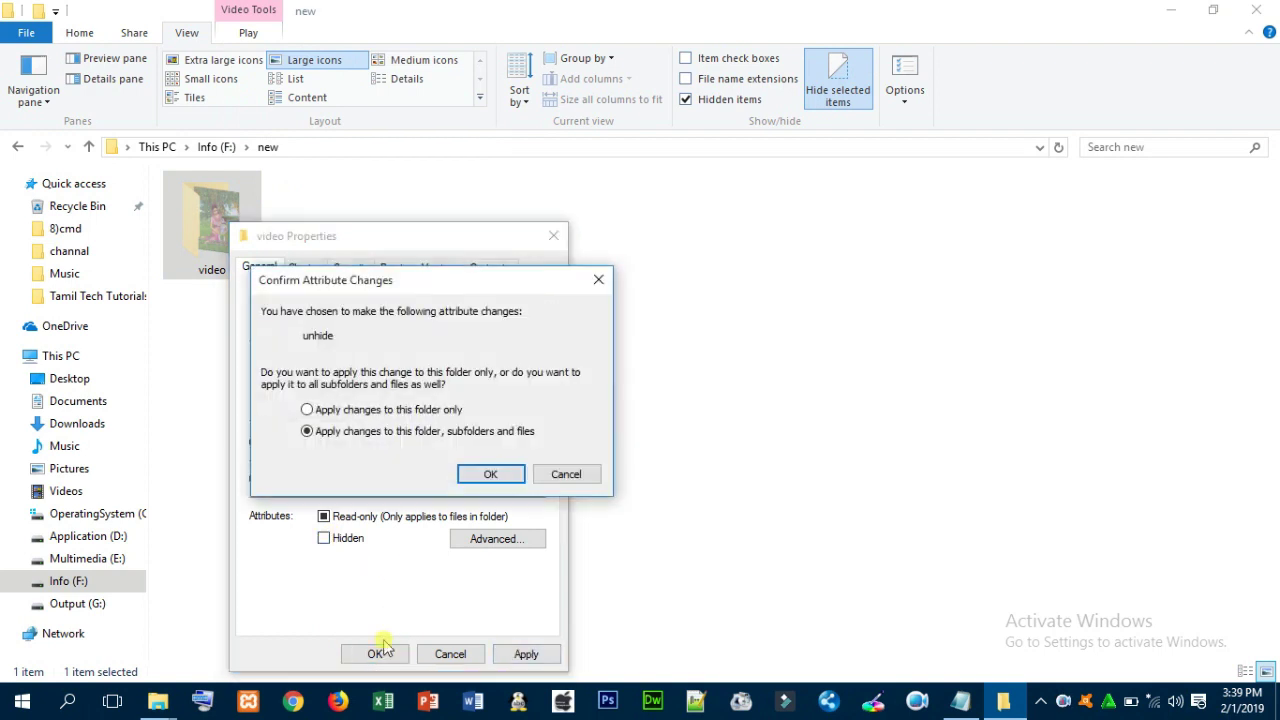
{"action": "left_click", "coordinate": [497, 478]}
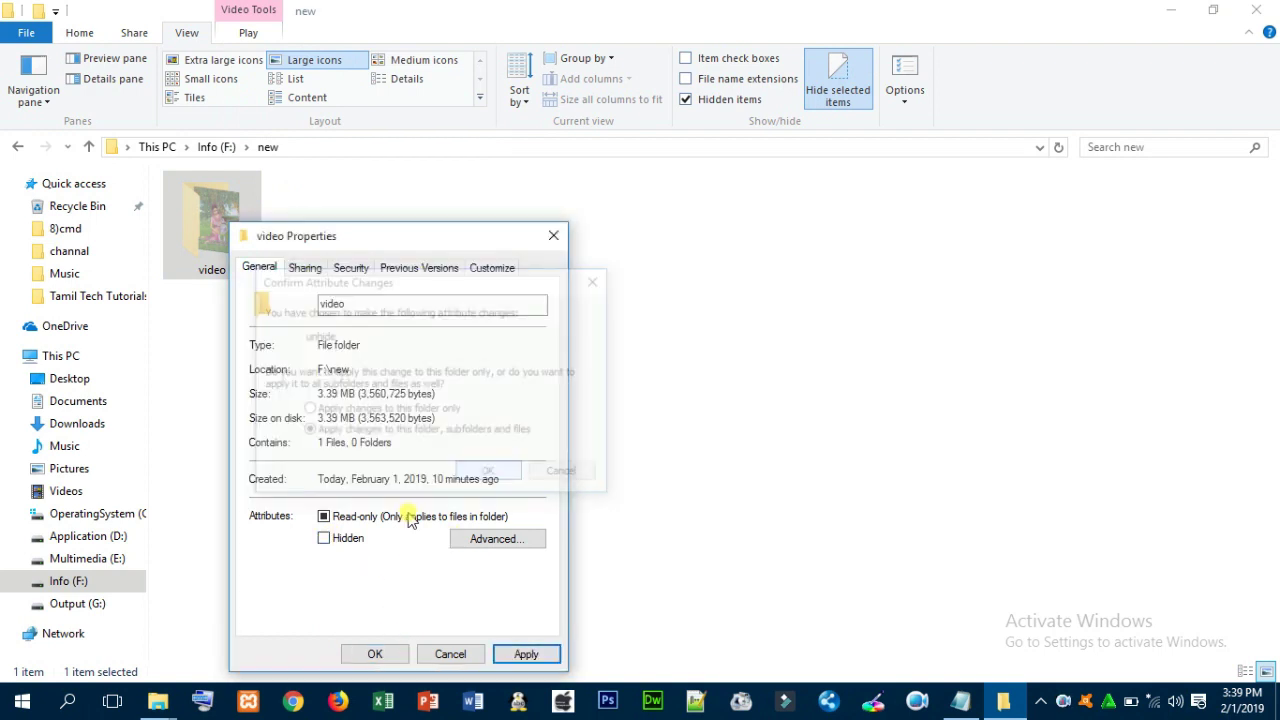
{"action": "left_click", "coordinate": [380, 654]}
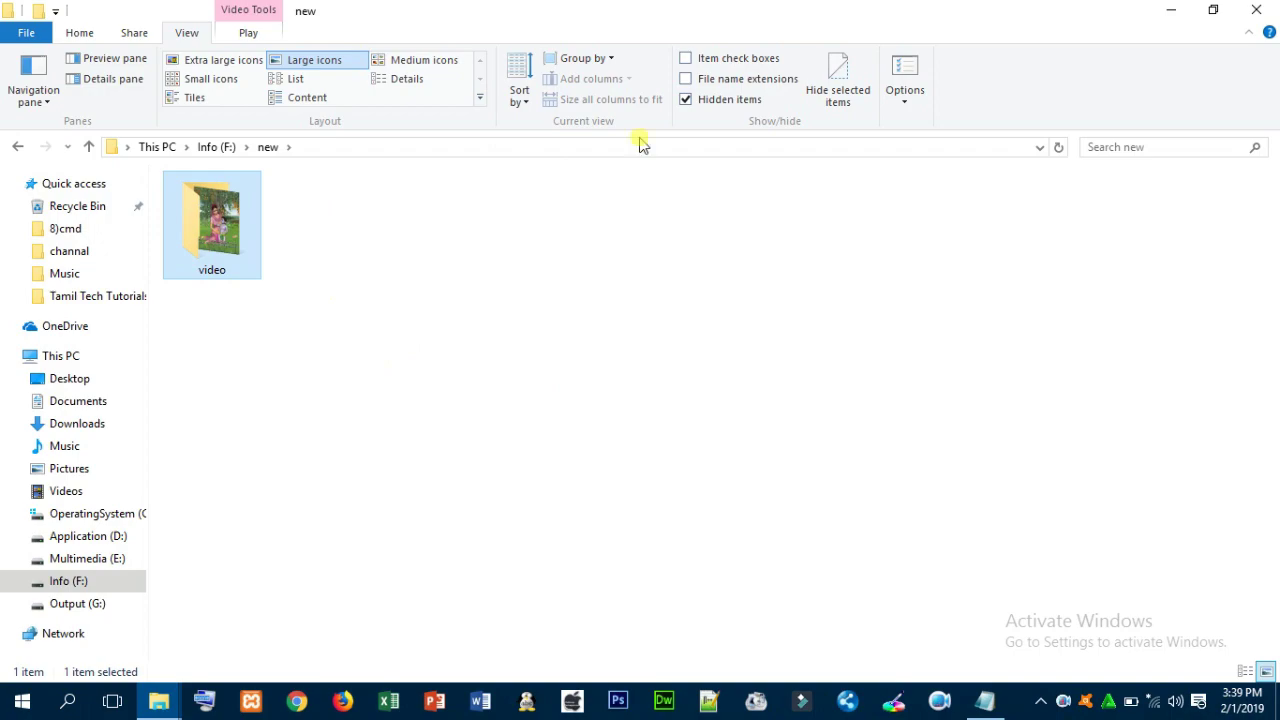
Close File Explorer, reopen the new folder on the Info (F:) drive to check the video folder, and close it again
{"action": "left_click", "coordinate": [1258, 10]}
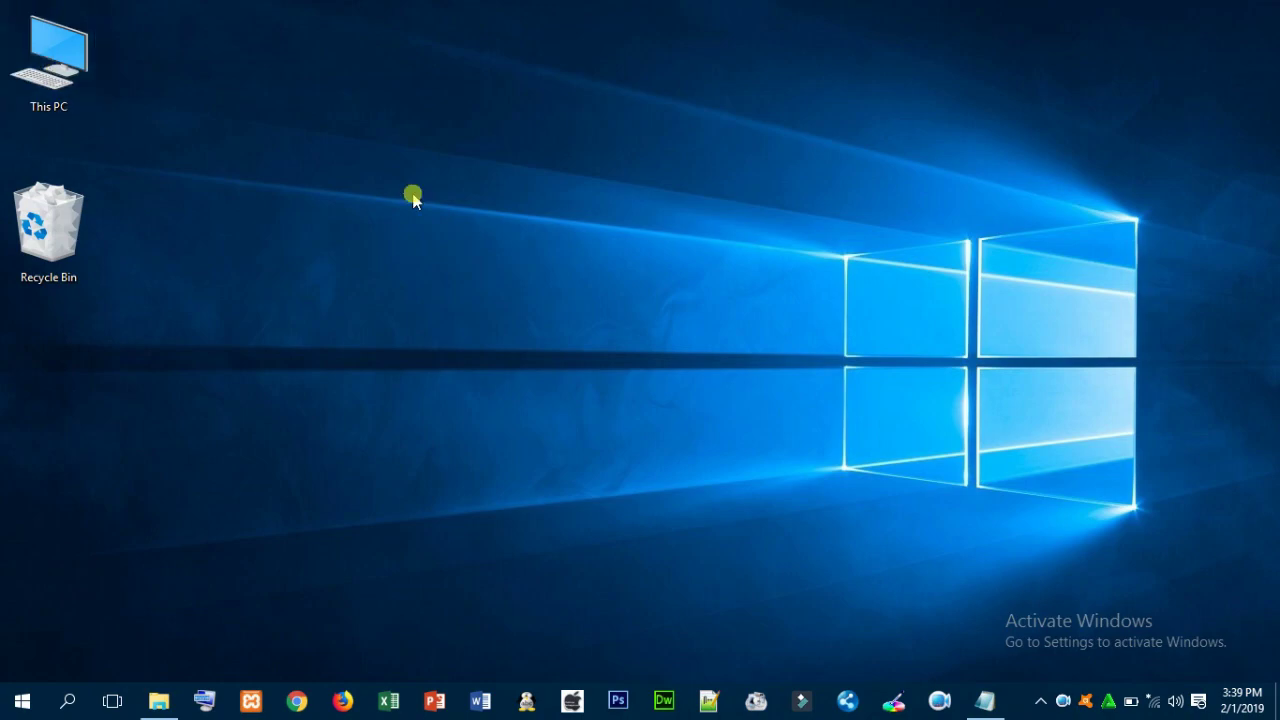
{"action": "key", "text": "super+e"}
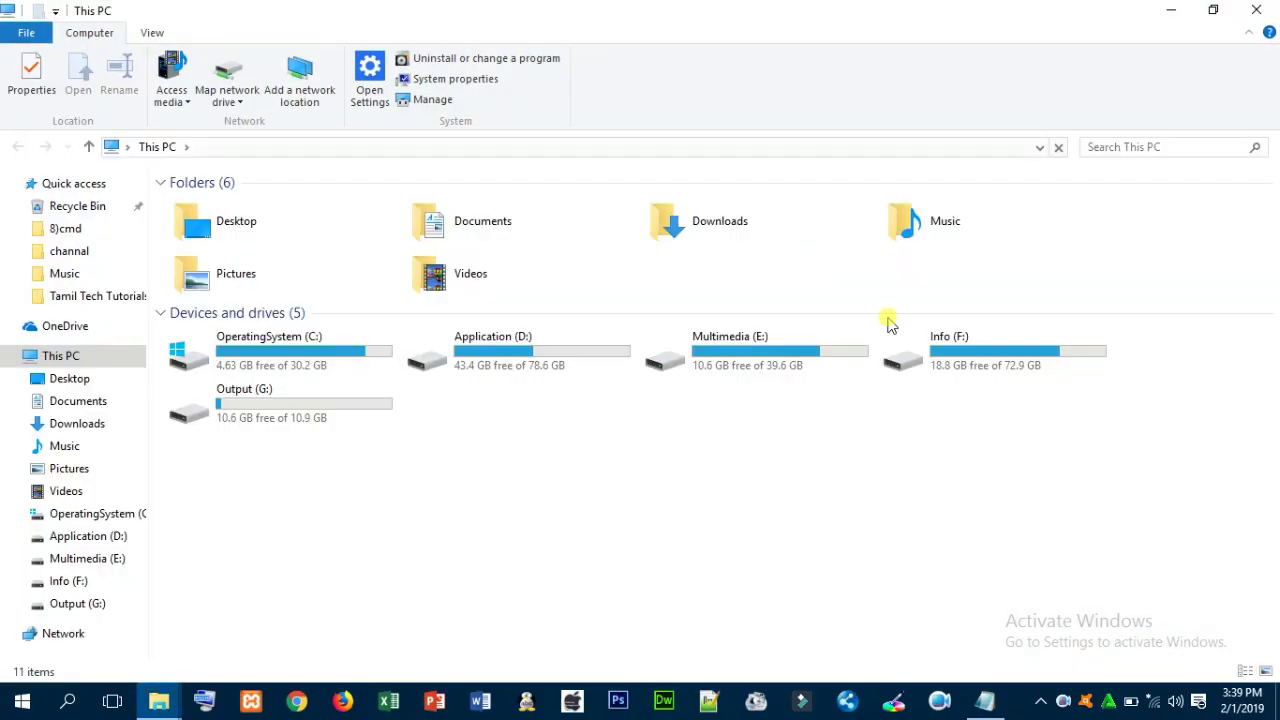
{"action": "double_click", "coordinate": [952, 352]}
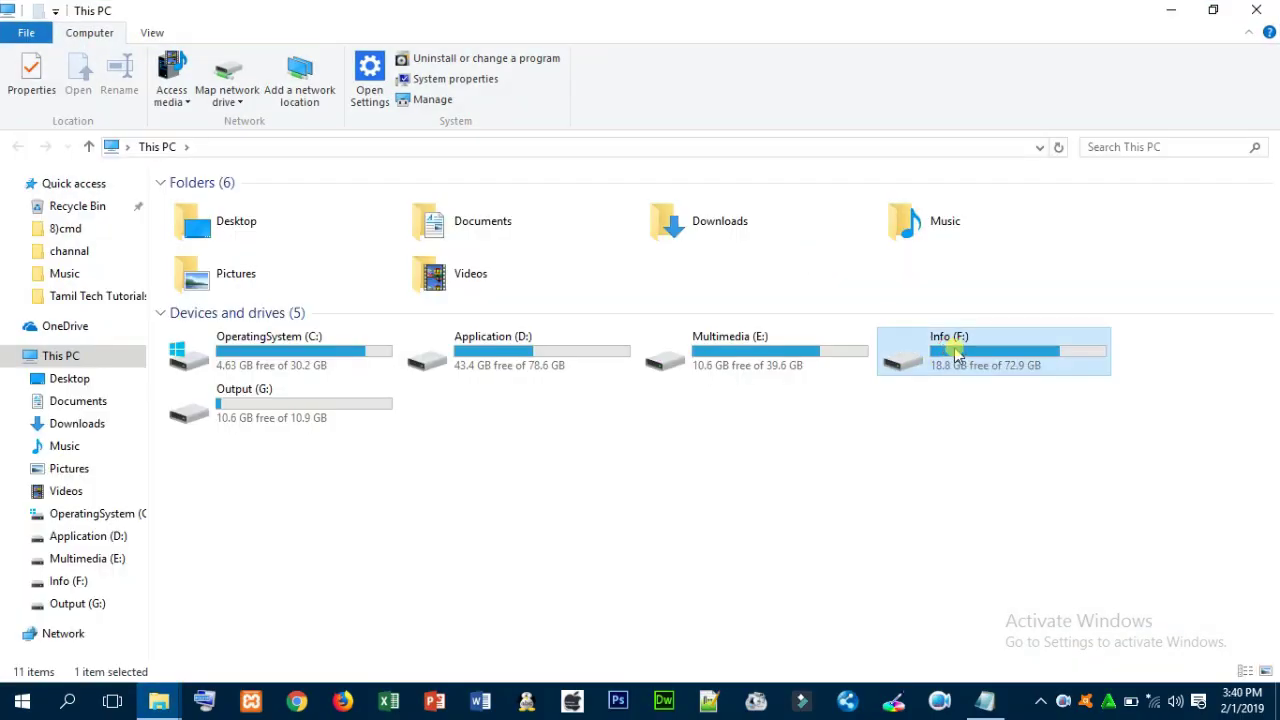
{"action": "double_click", "coordinate": [337, 249]}
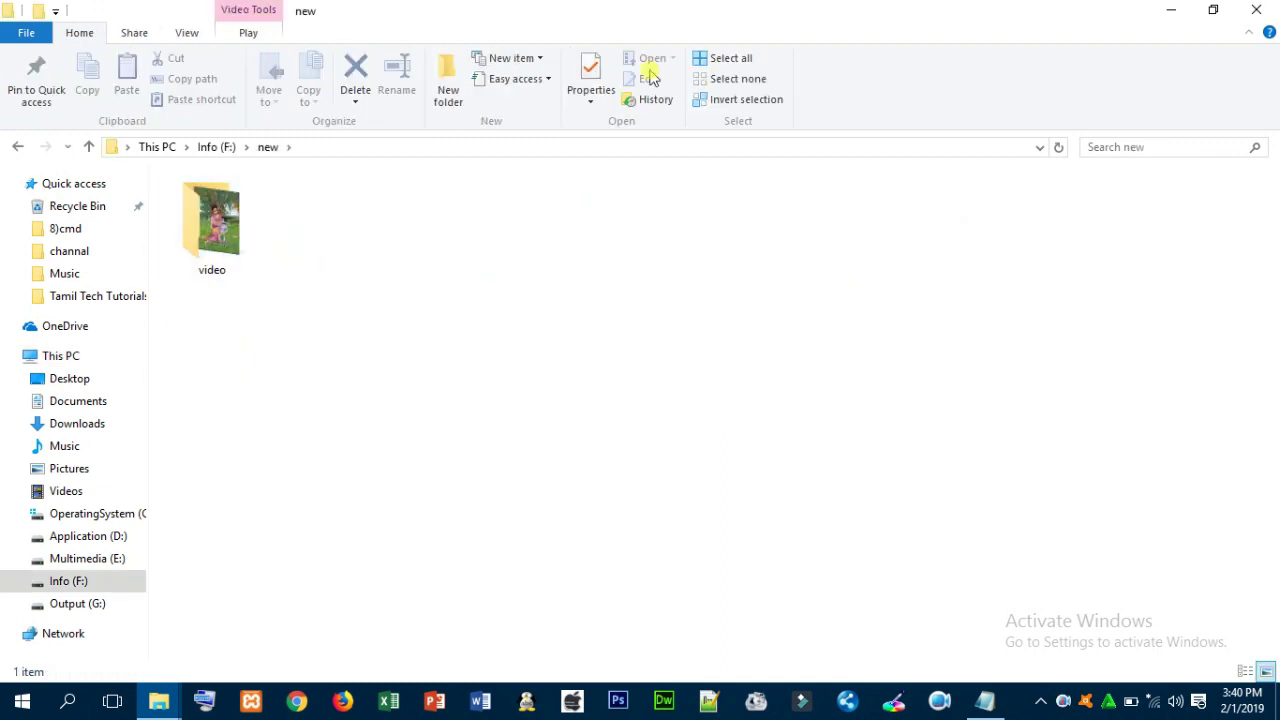
{"action": "left_click", "coordinate": [1256, 9]}
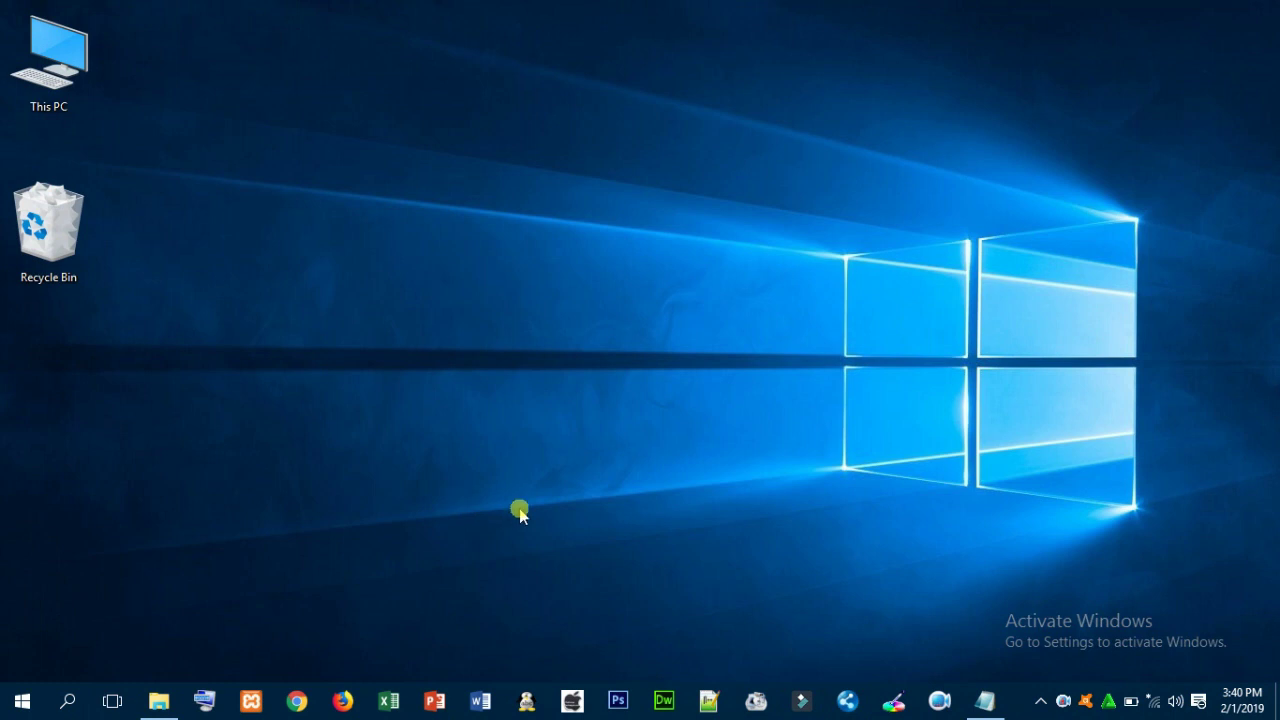
Launch cmd through Run, switch to F:\new with the commands f: and cd new, and close the Command Prompt
{"action": "right_click", "coordinate": [537, 457]}
{"action": "left_click", "coordinate": [454, 426]}
{"action": "key", "text": "super+r"}
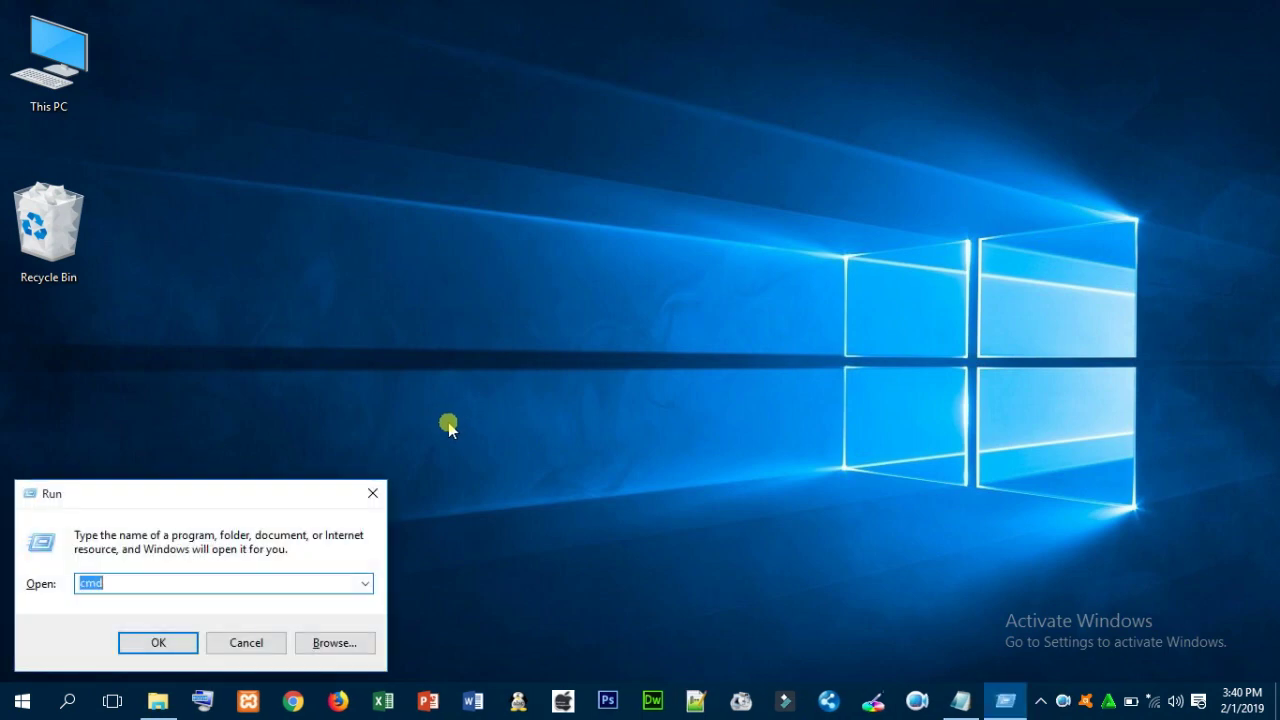
{"action": "key", "text": "Return"}
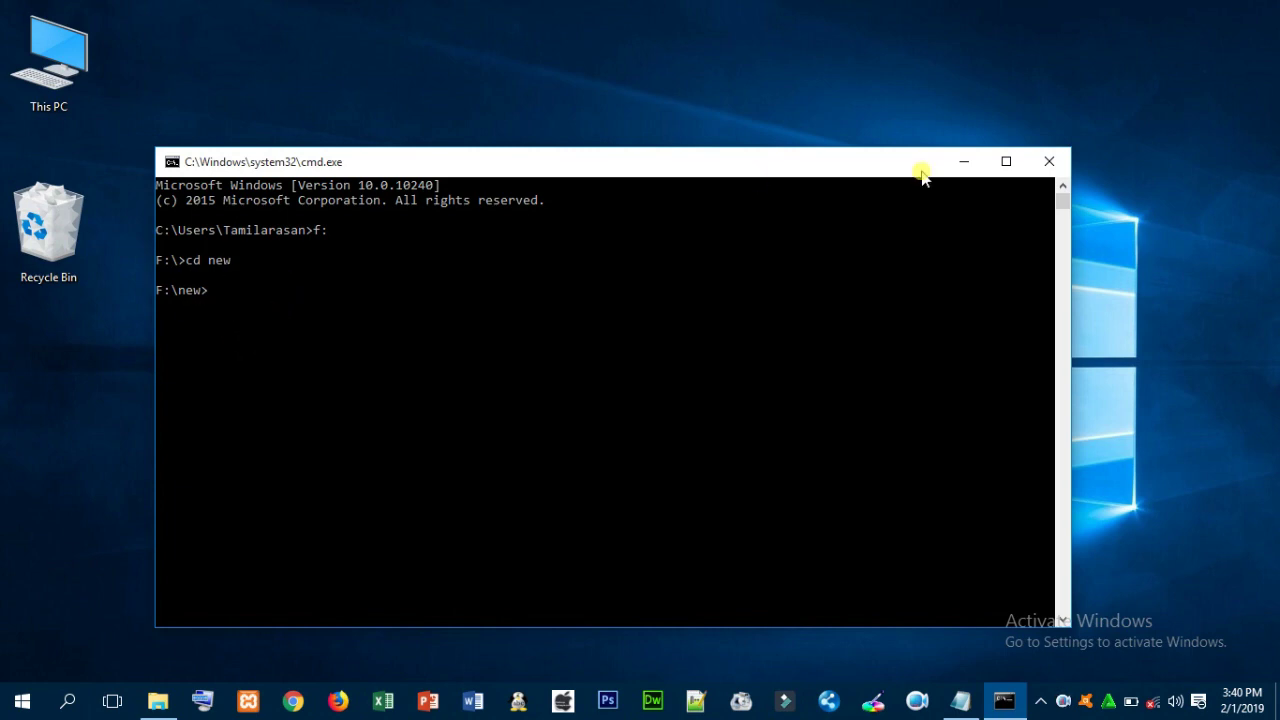
{"action": "left_click", "coordinate": [1049, 161]}
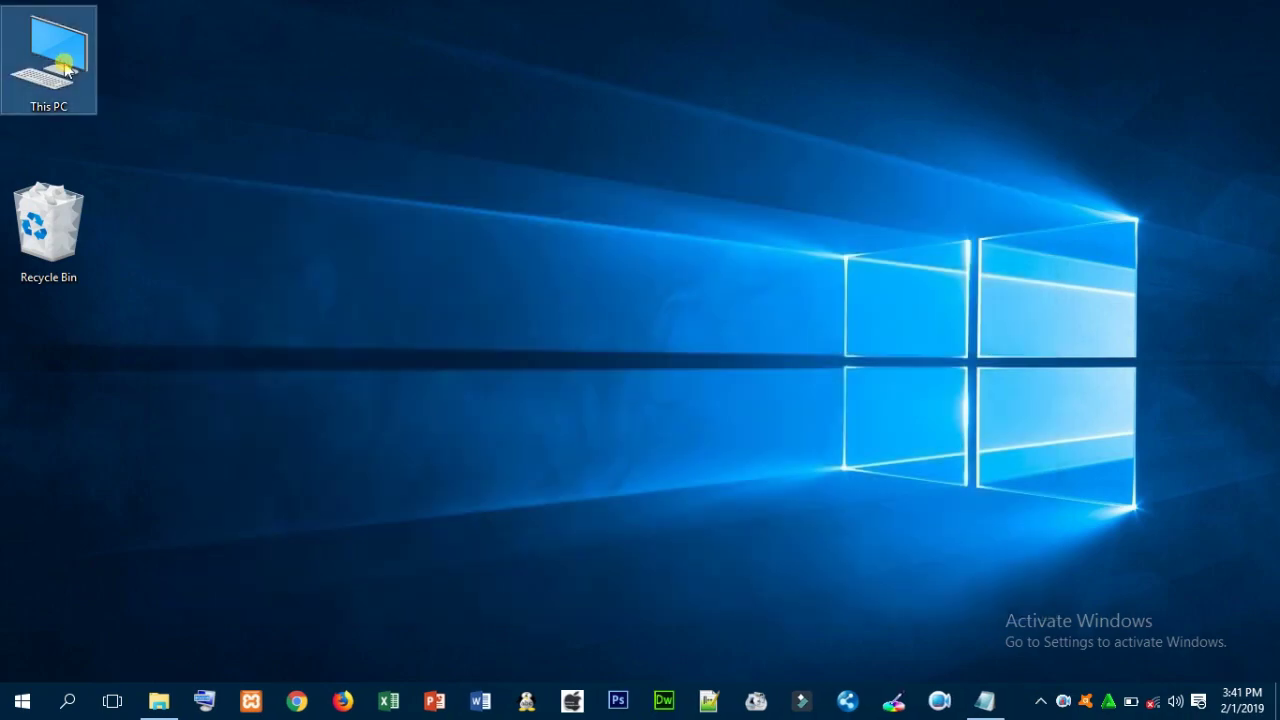
Open the new folder on the Info (F:) drive in File Explorer and launch cmd directly from that folder's path
{"action": "double_click", "coordinate": [62, 62]}
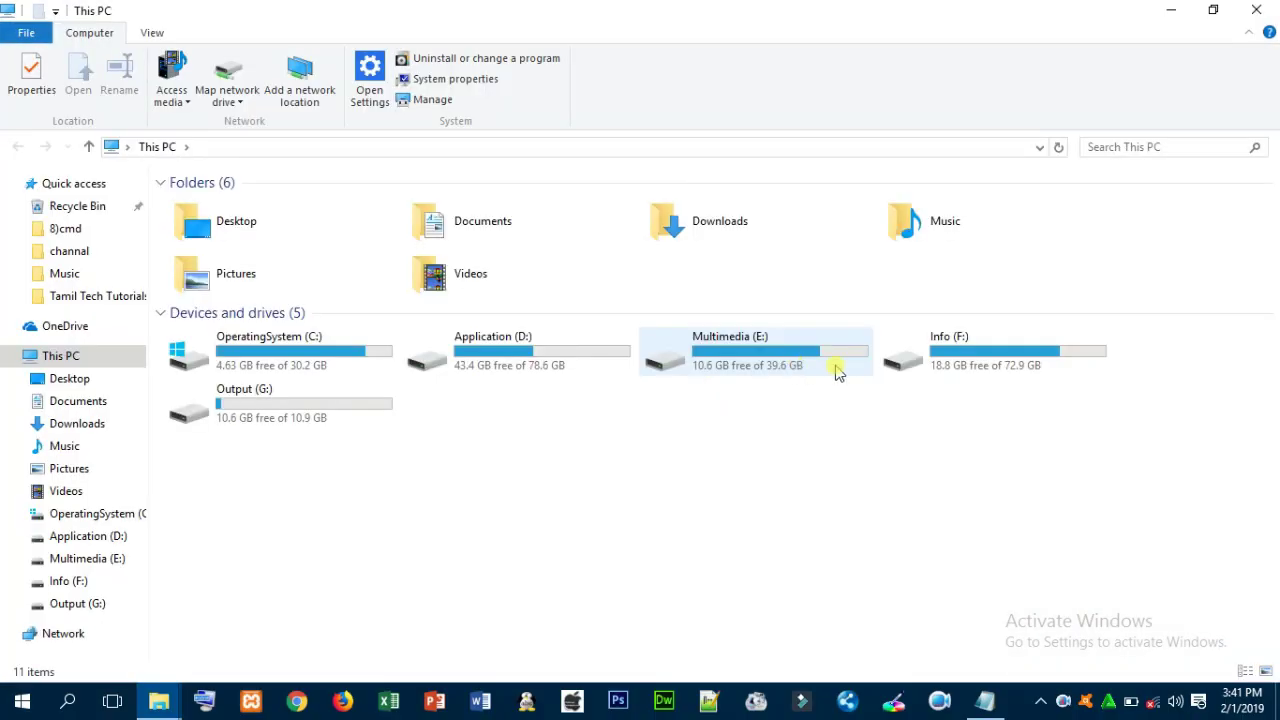
{"action": "double_click", "coordinate": [975, 362]}
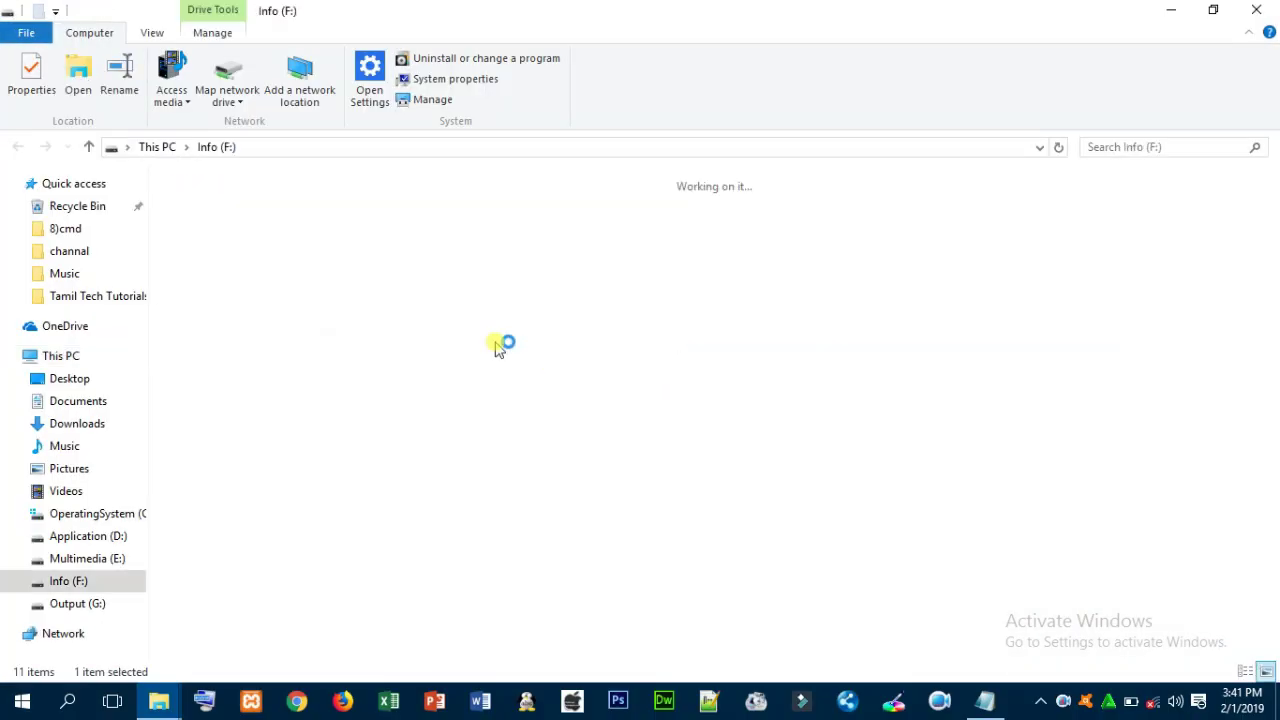
{"action": "double_click", "coordinate": [323, 241]}
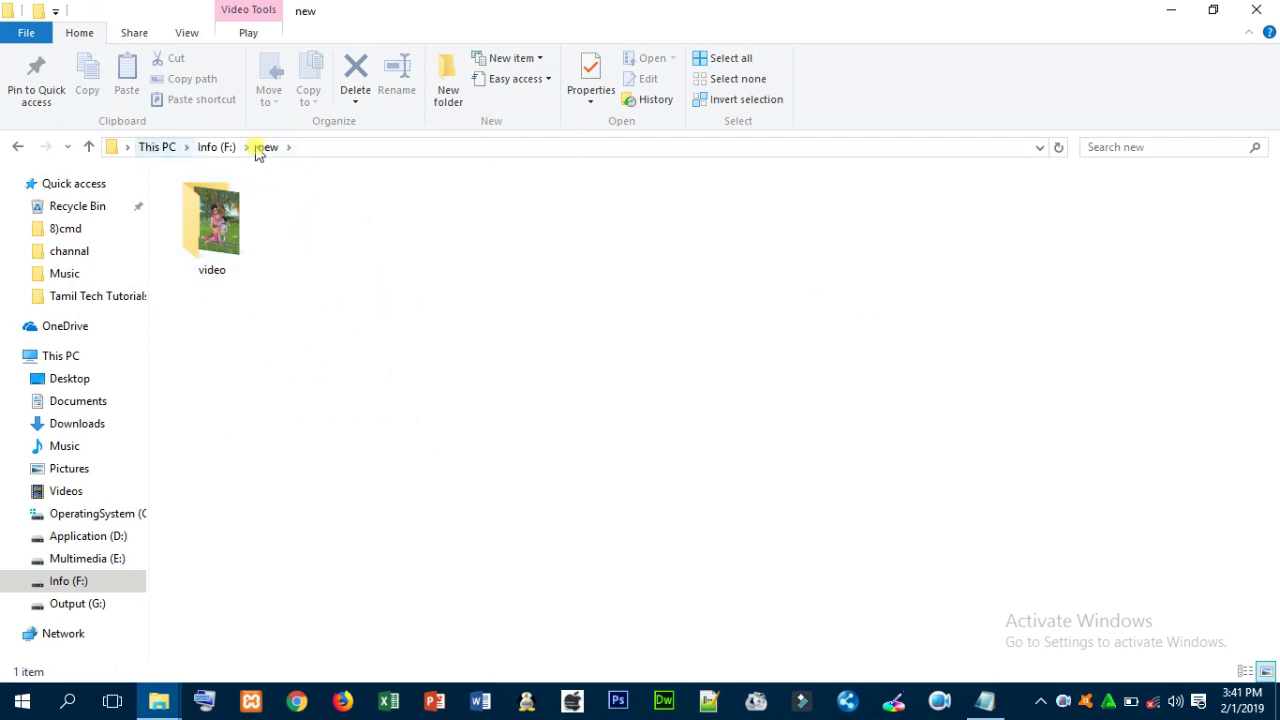
{"action": "left_click", "coordinate": [114, 148]}
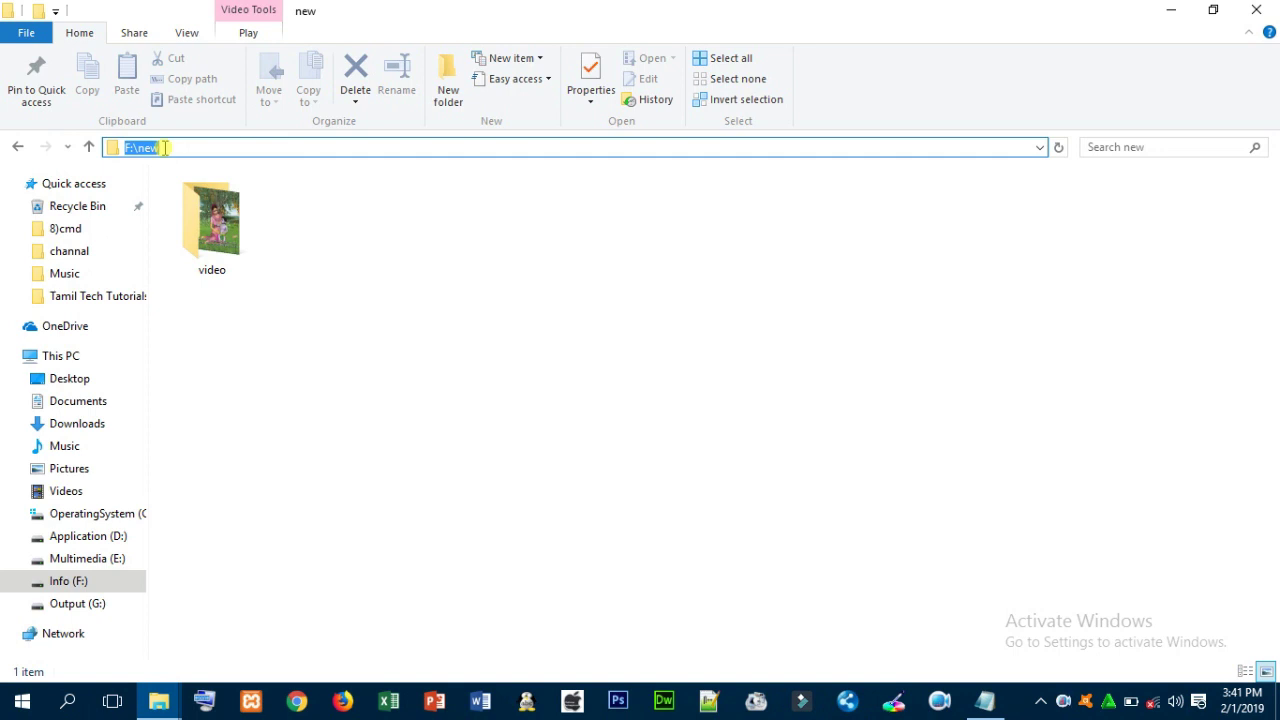
{"action": "key", "text": "BackSpace"}
{"action": "type", "text": "cmd"}
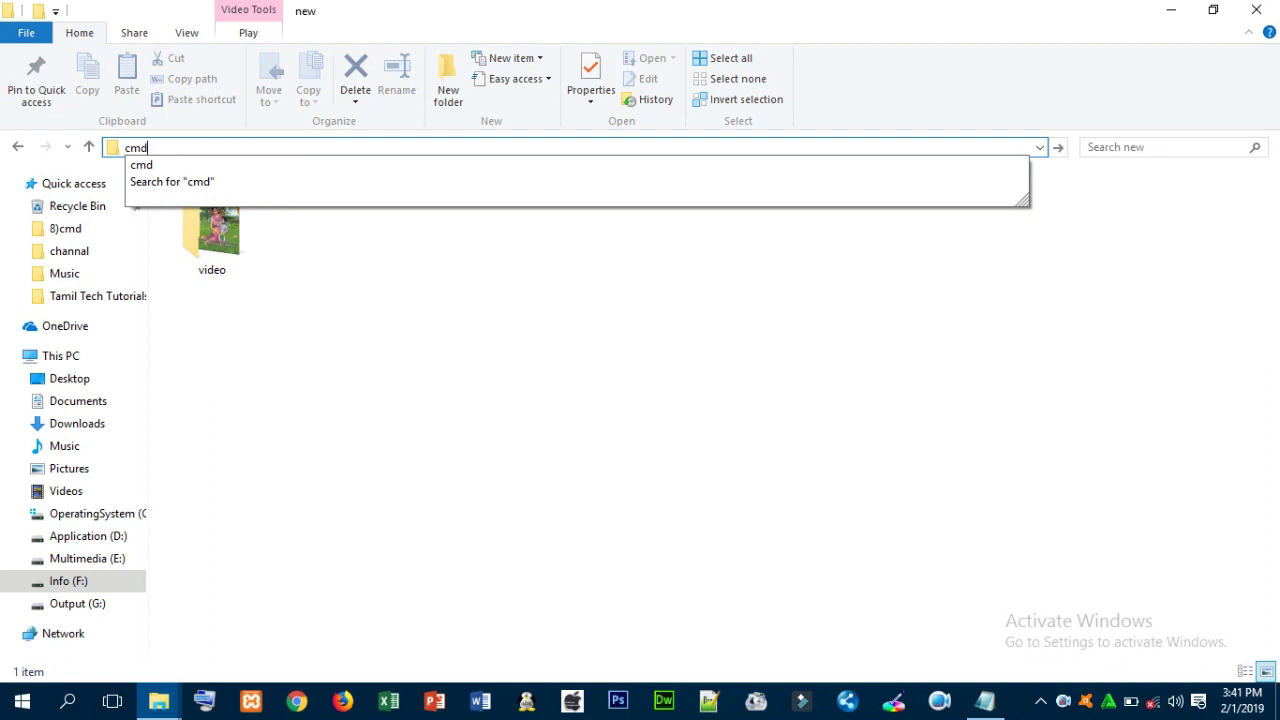
{"action": "key", "text": "Return"}
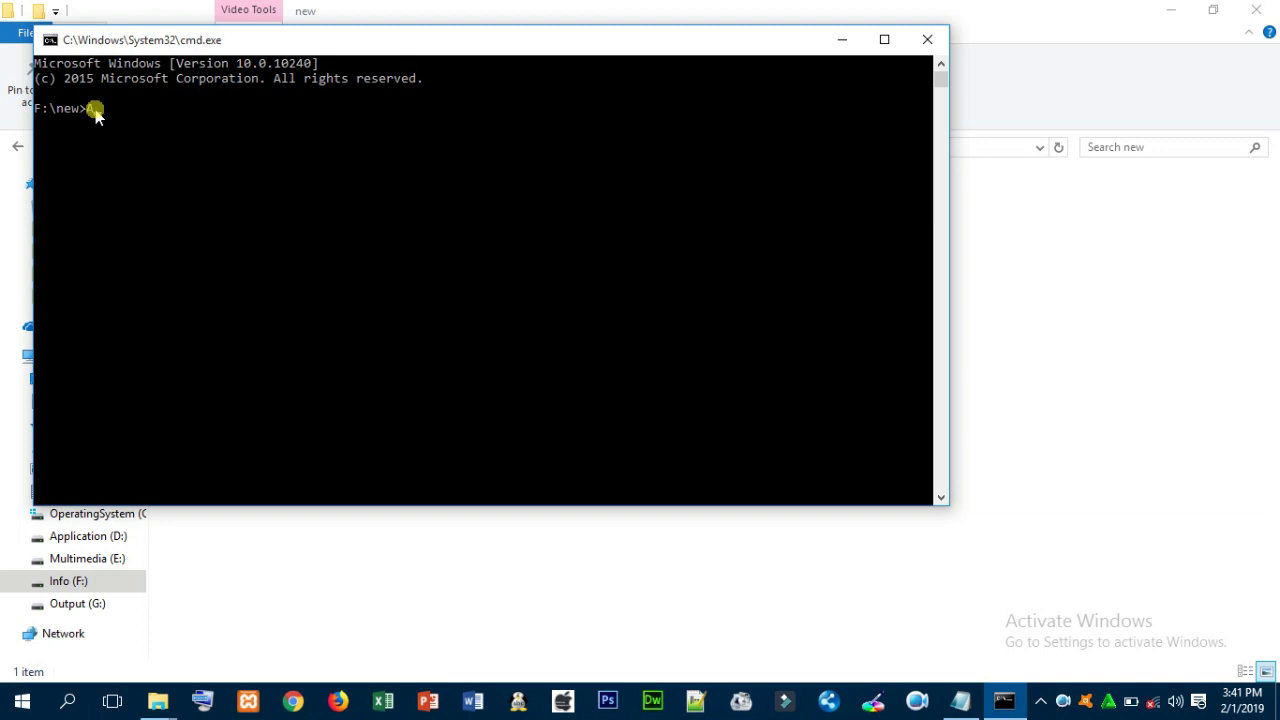
Hide the video folder in F:\new by running the command Attrib +h +s +r video
{"action": "type", "text": "ttri"}
{"action": "type", "text": "b +"}
{"action": "type", "text": "h"}
{"action": "type", "text": " v"}
{"action": "type", "text": "r"}
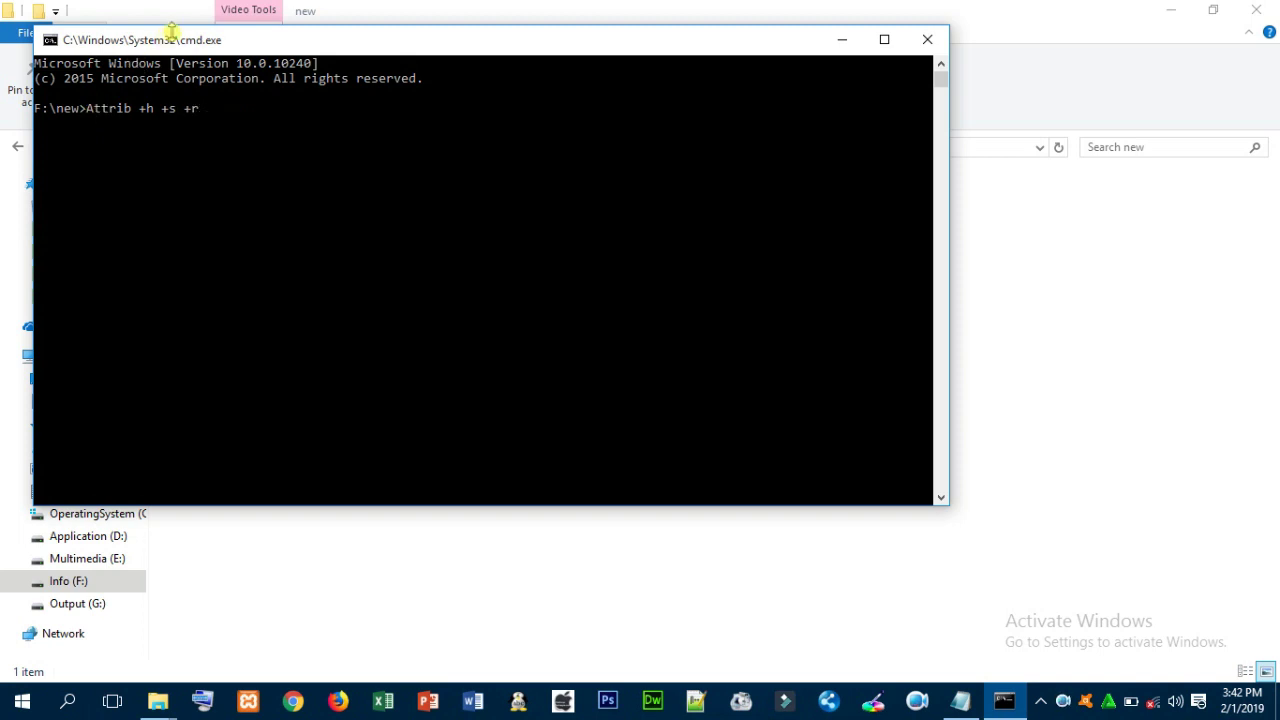
{"action": "left_click_drag", "start_coordinate": [190, 44], "coordinate": [447, 126]}
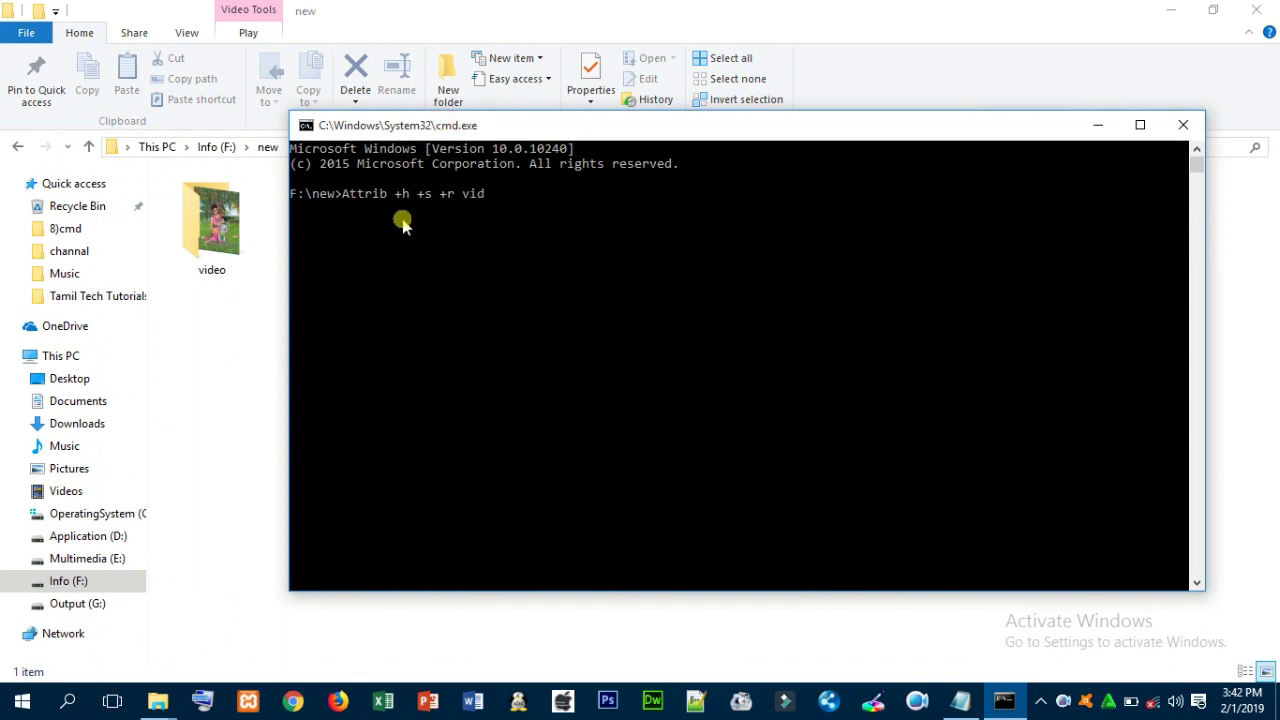
{"action": "type", "text": "o"}
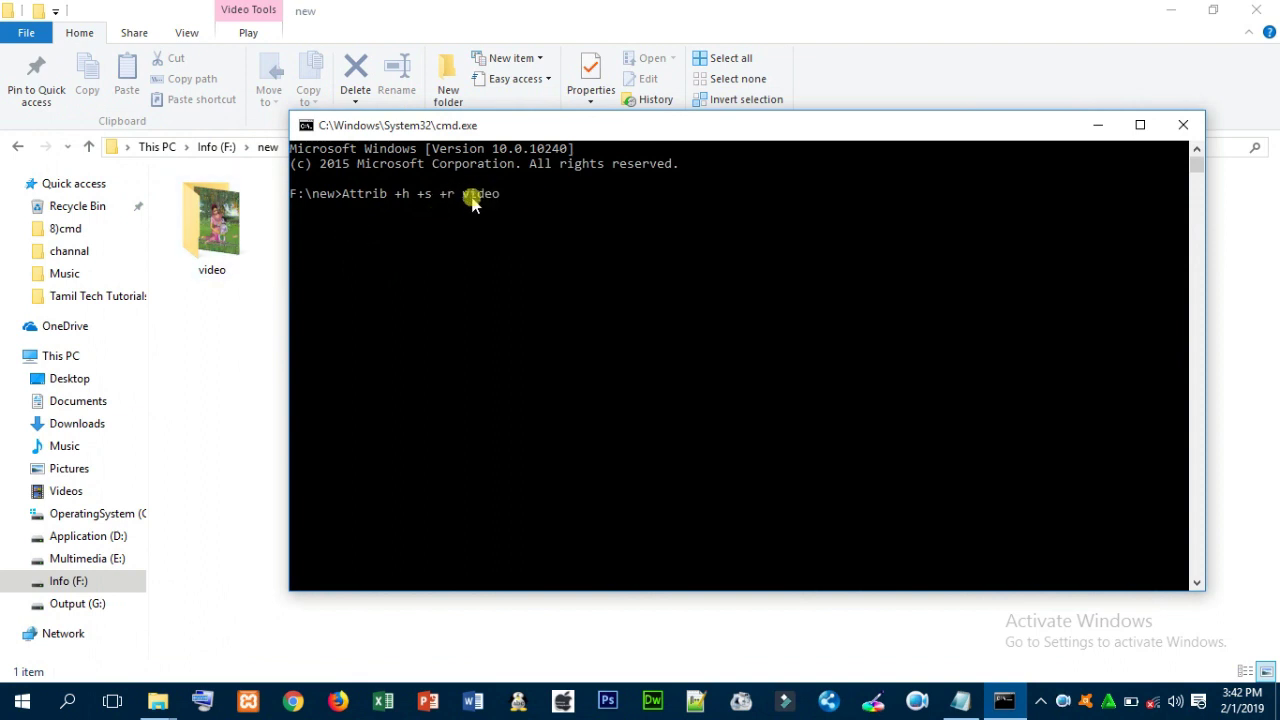
{"action": "key", "text": "Return"}
Switch to the new folder in File Explorer, refresh it, and turn off the display of hidden items
{"action": "left_click", "coordinate": [1096, 125]}
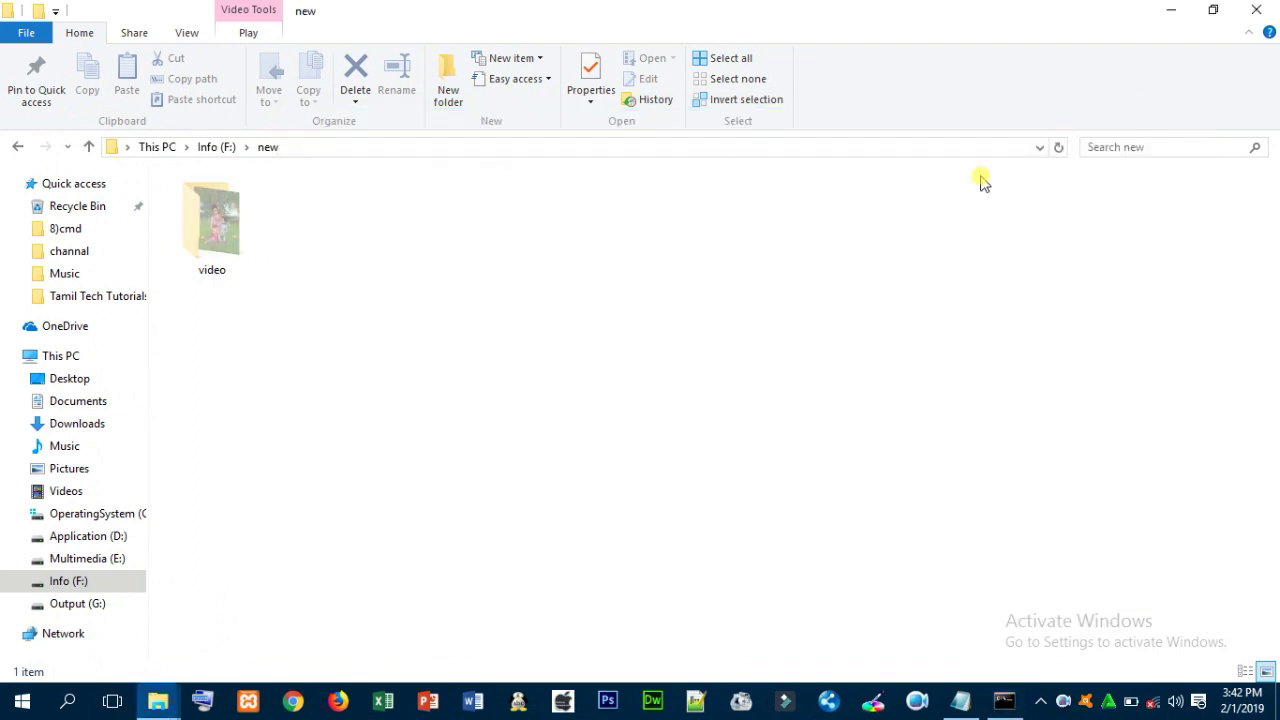
{"action": "left_click", "coordinate": [1059, 147]}
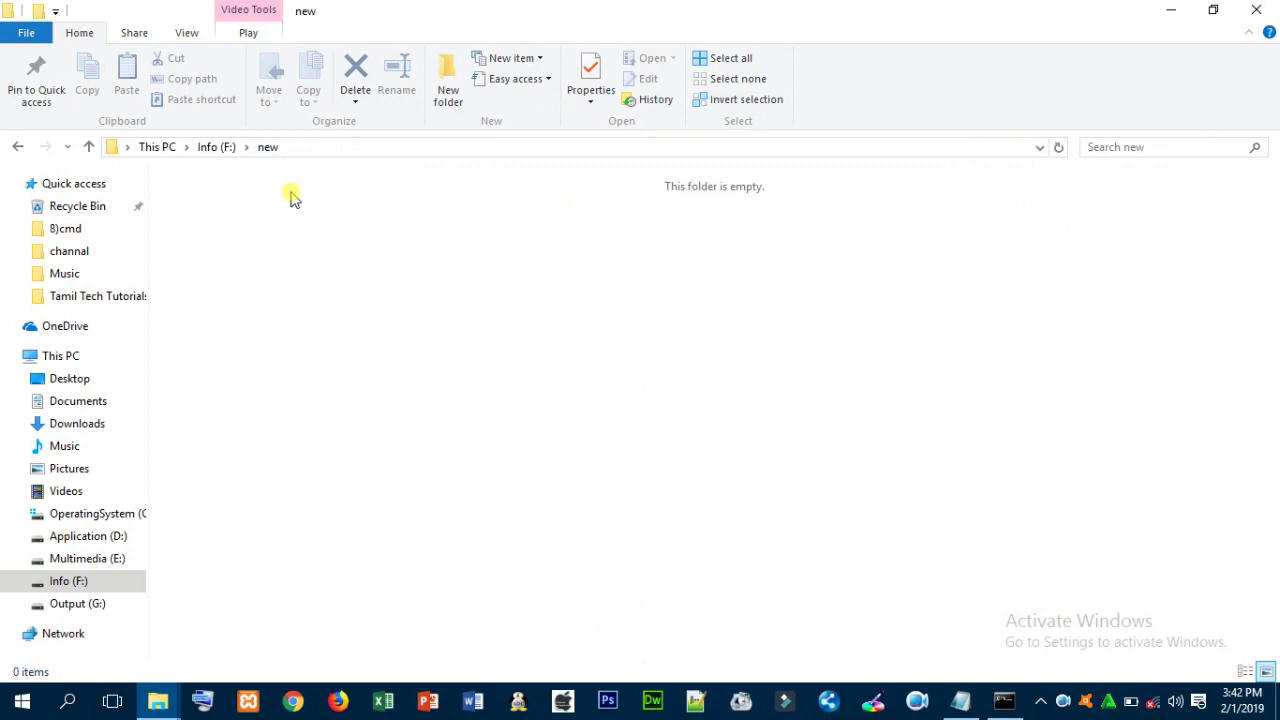
{"action": "left_click", "coordinate": [186, 30]}
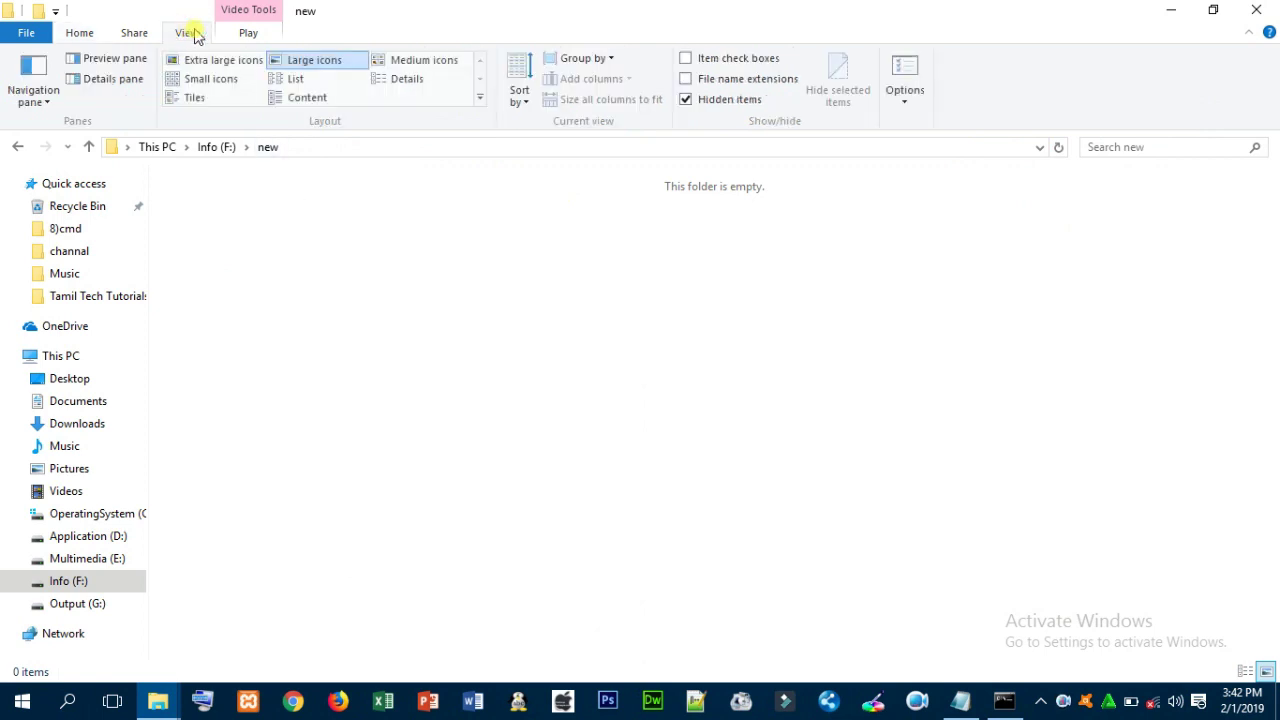
{"action": "left_click", "coordinate": [686, 100]}
Set the folder options to show hidden files, folders, and drives, and apply the change
{"action": "left_click", "coordinate": [905, 92]}
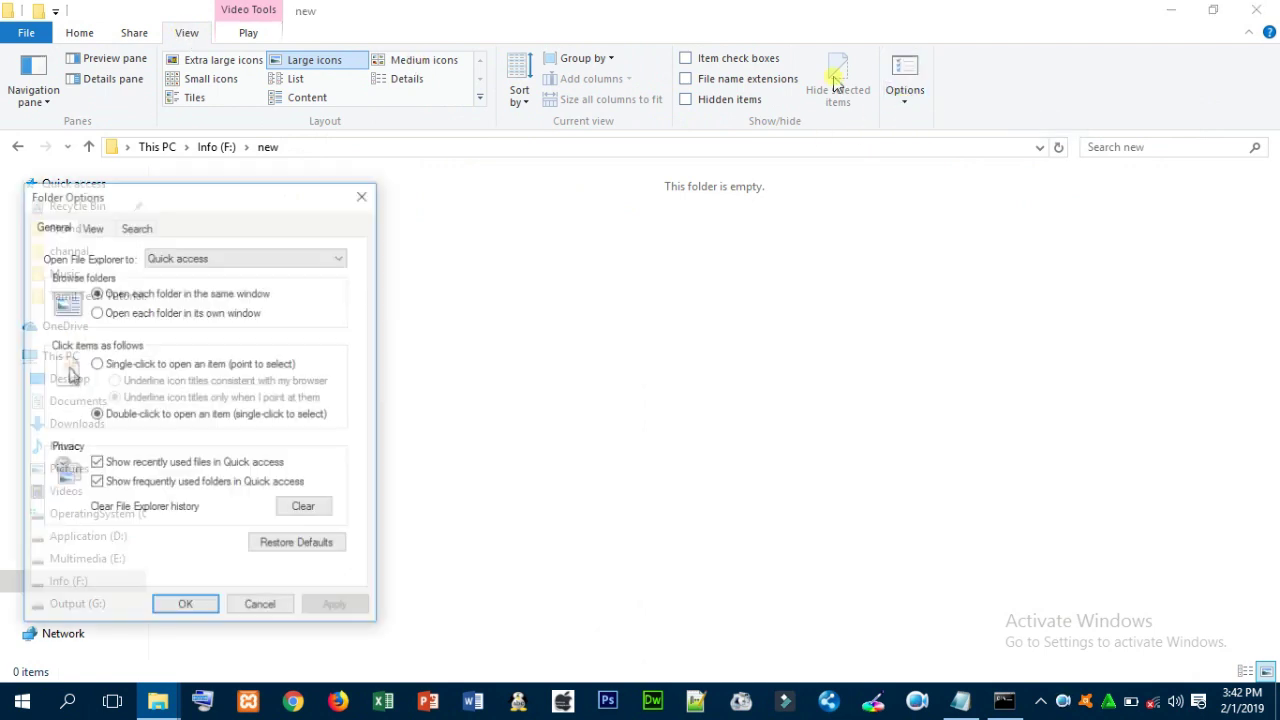
{"action": "left_click", "coordinate": [92, 226]}
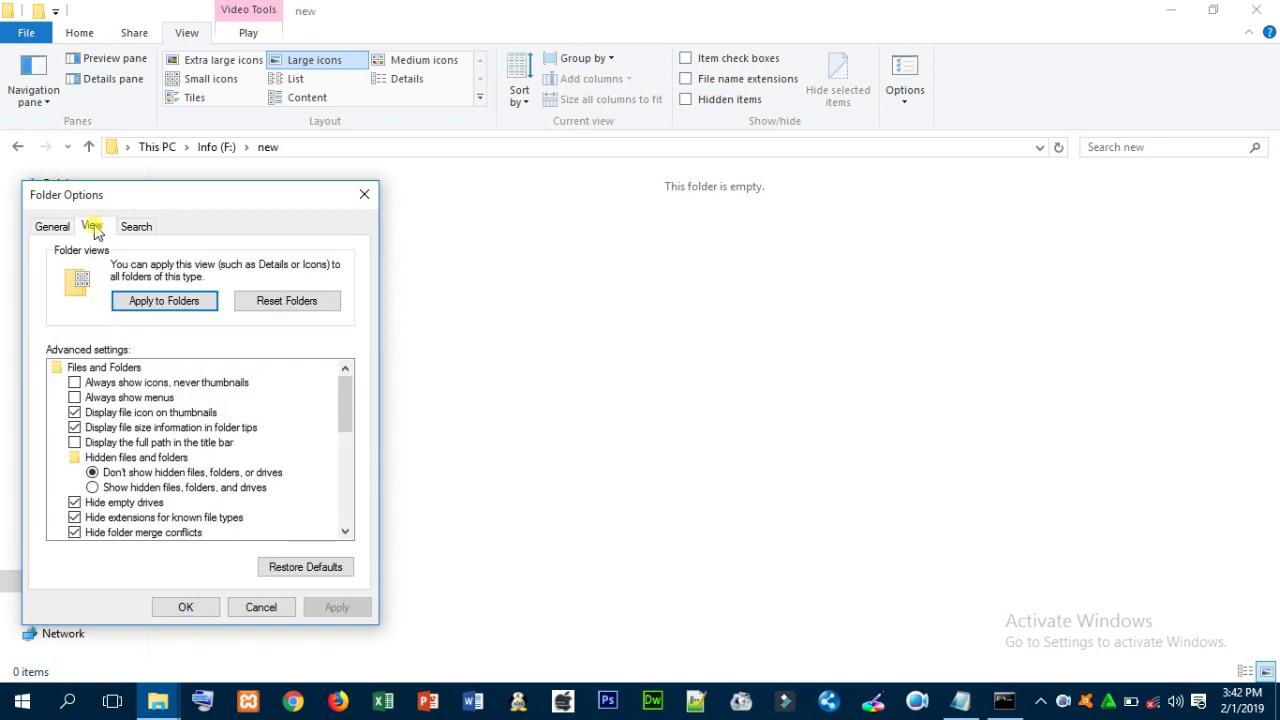
{"action": "left_click", "coordinate": [91, 487]}
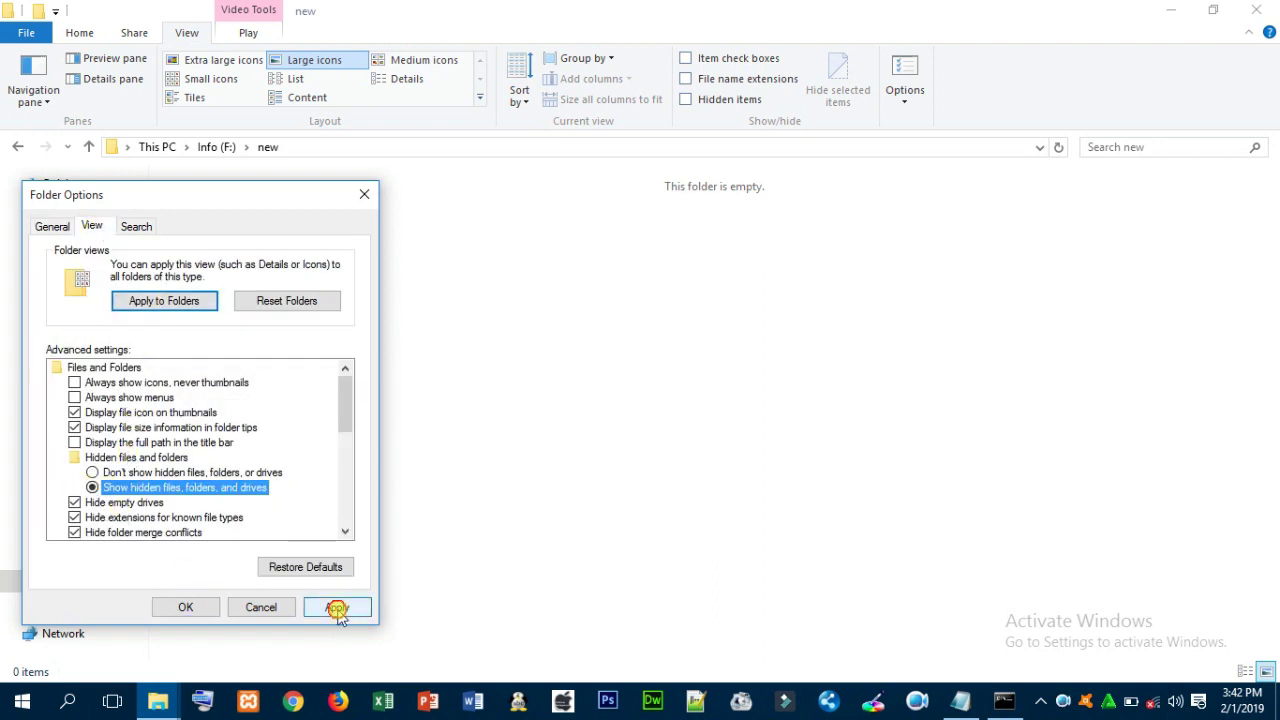
{"action": "left_click", "coordinate": [337, 607]}
{"action": "left_click", "coordinate": [200, 607]}
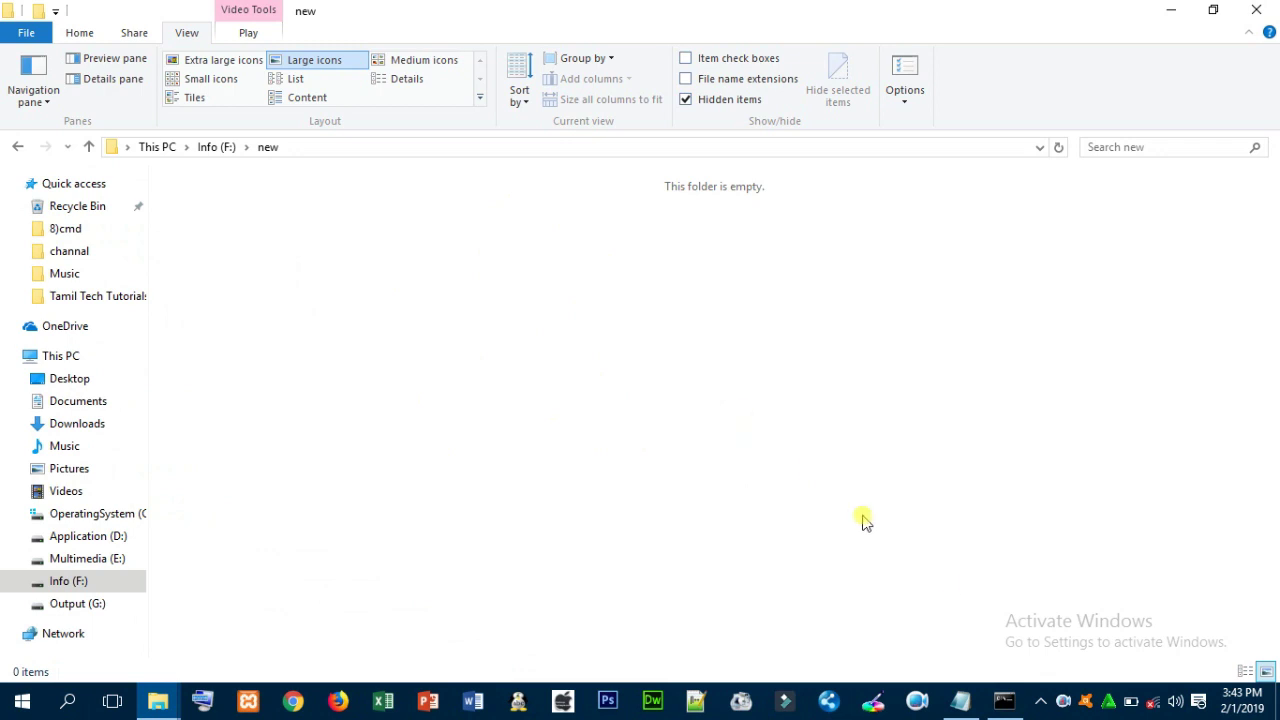
Return to the Command Prompt and unhide the video folder by rerunning the previous command edited to Attrib -h -s -r video
{"action": "left_click", "coordinate": [1000, 697]}
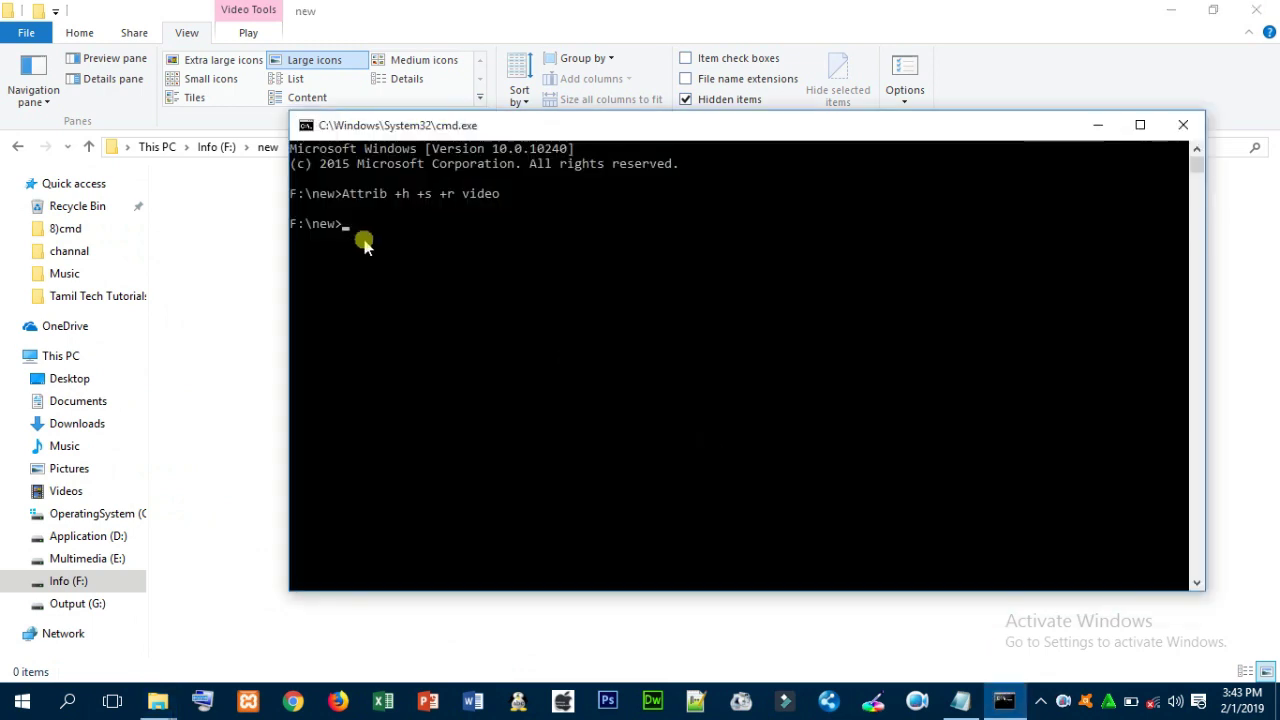
{"action": "key", "text": "Up"}
{"action": "key", "text": "Left"}
{"action": "key", "text": "Left"}
{"action": "key", "text": "Left"}
{"action": "key", "text": "Left"}
{"action": "key", "text": "Left"}
{"action": "key", "text": "Left"}
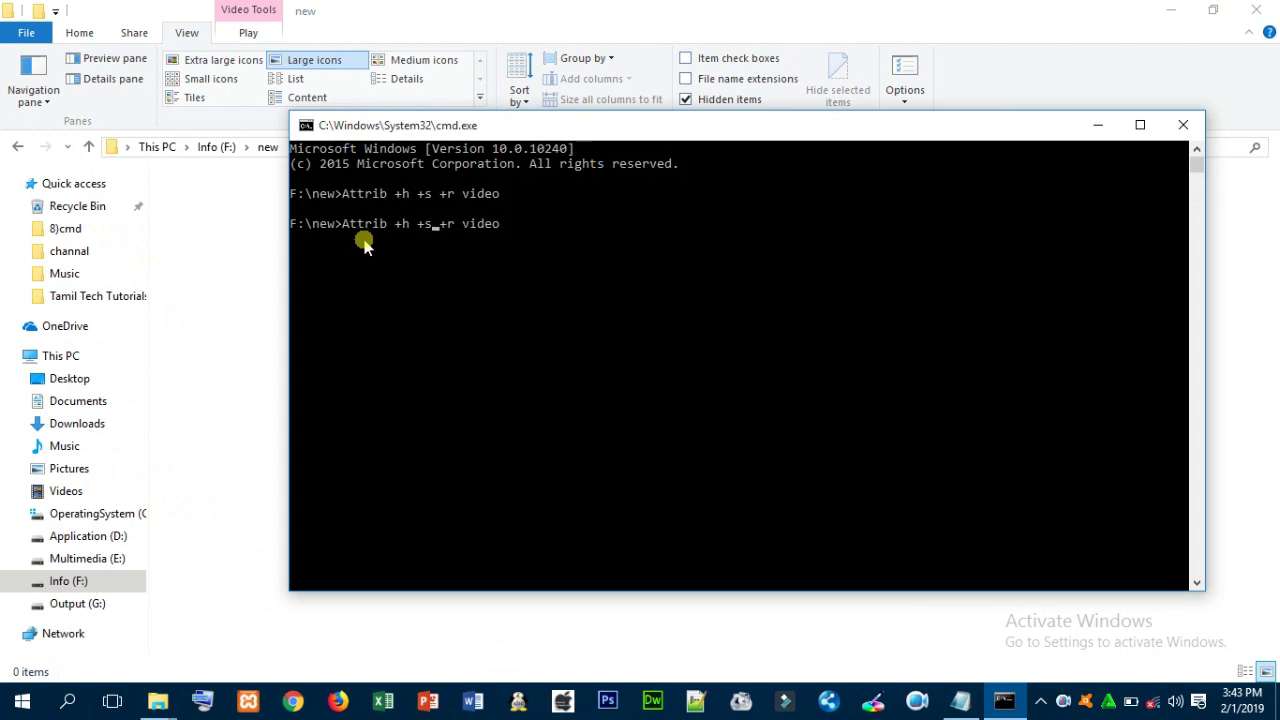
{"action": "key", "text": "Left"}
{"action": "key", "text": "Left"}
{"action": "key", "text": "Left"}
{"action": "key", "text": "BackSpace"}
{"action": "type", "text": "-"}
{"action": "key", "text": "Right"}
{"action": "key", "text": "Right"}
{"action": "key", "text": "BackSpace"}
{"action": "type", "text": "-"}
{"action": "key", "text": "BackSpace"}
{"action": "type", "text": "-"}
{"action": "key", "text": "Right"}
{"action": "key", "text": "Return"}
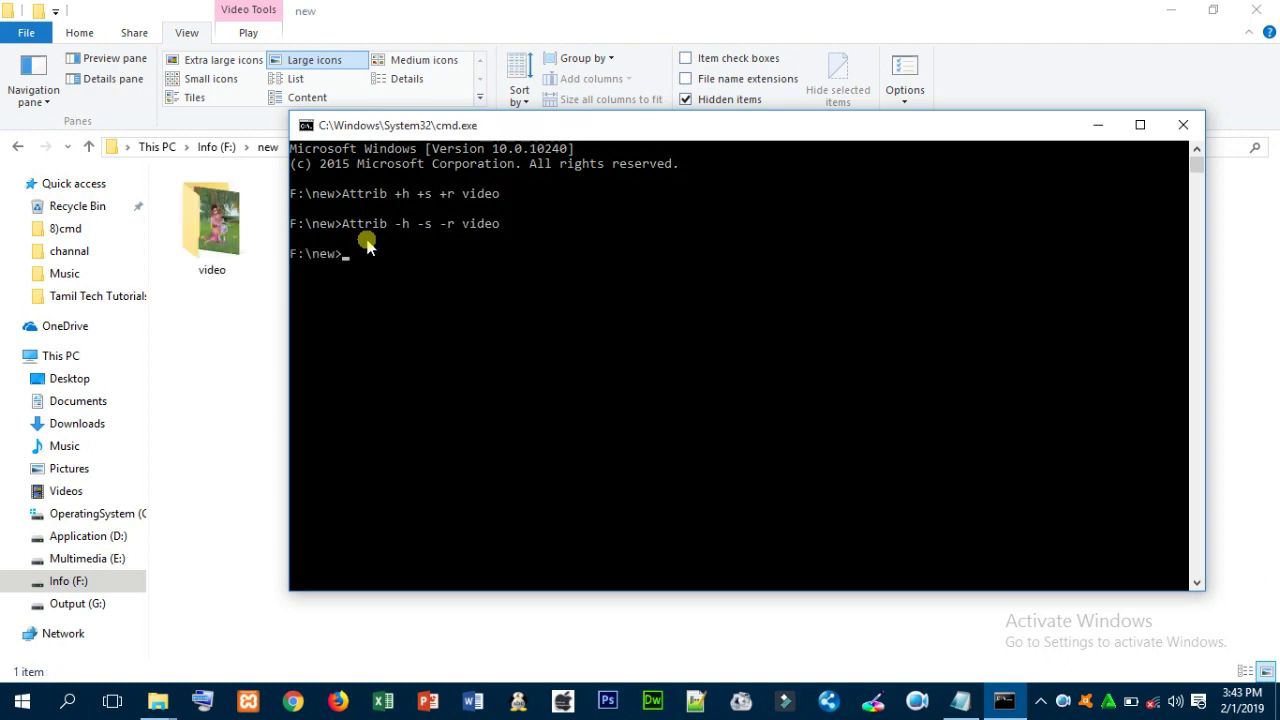
Minimize the Command Prompt, check the video folder in File Explorer, and close the File Explorer window
{"action": "left_click", "coordinate": [1098, 127]}
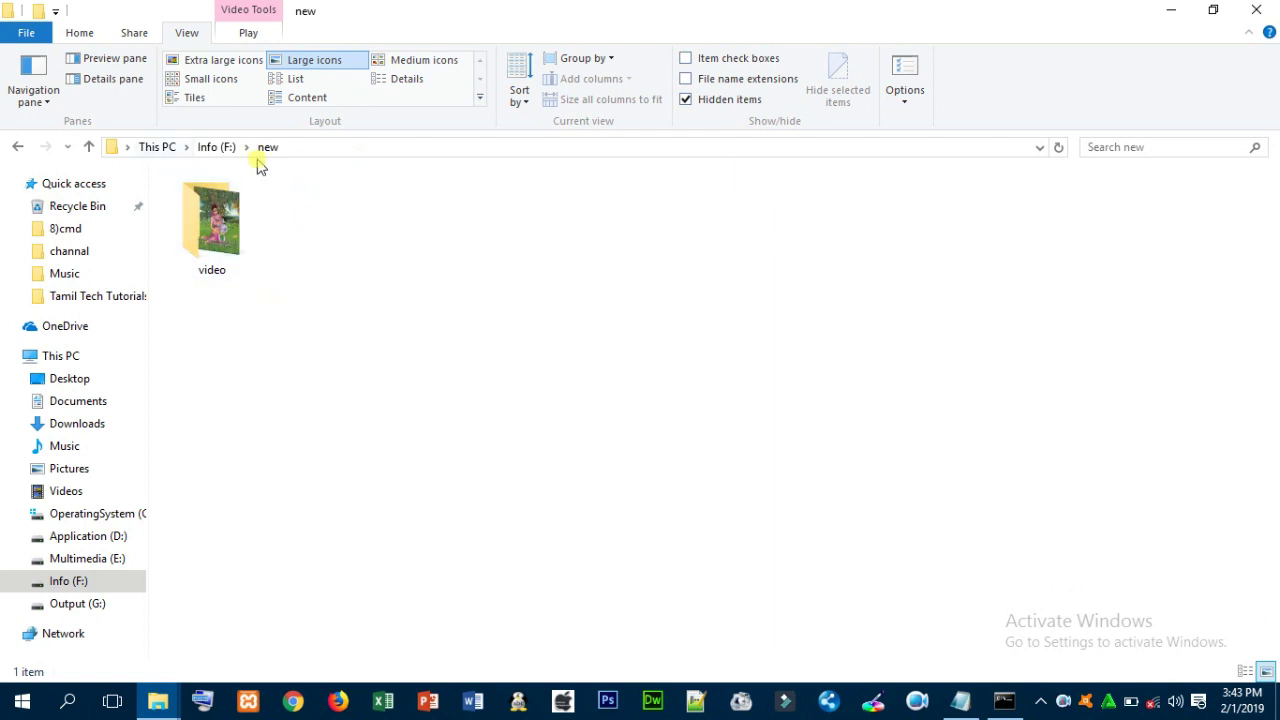
{"action": "left_click", "coordinate": [238, 262]}
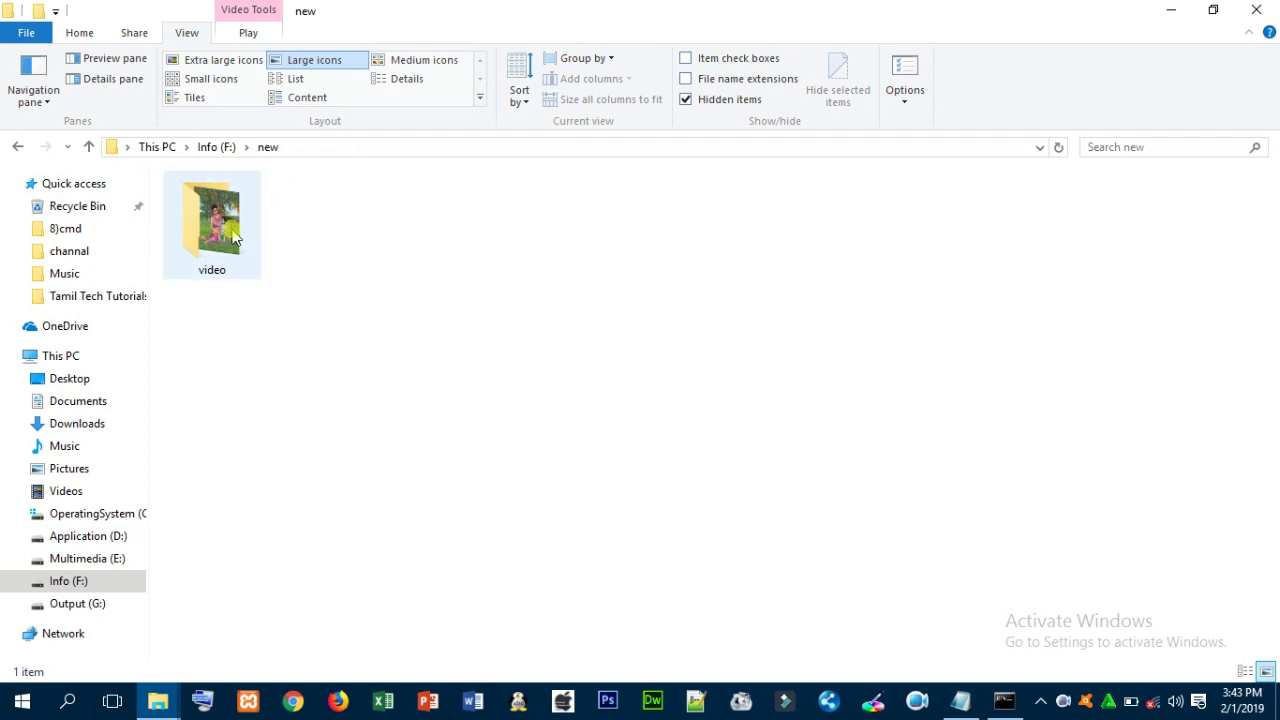
{"action": "left_click", "coordinate": [1255, 12]}
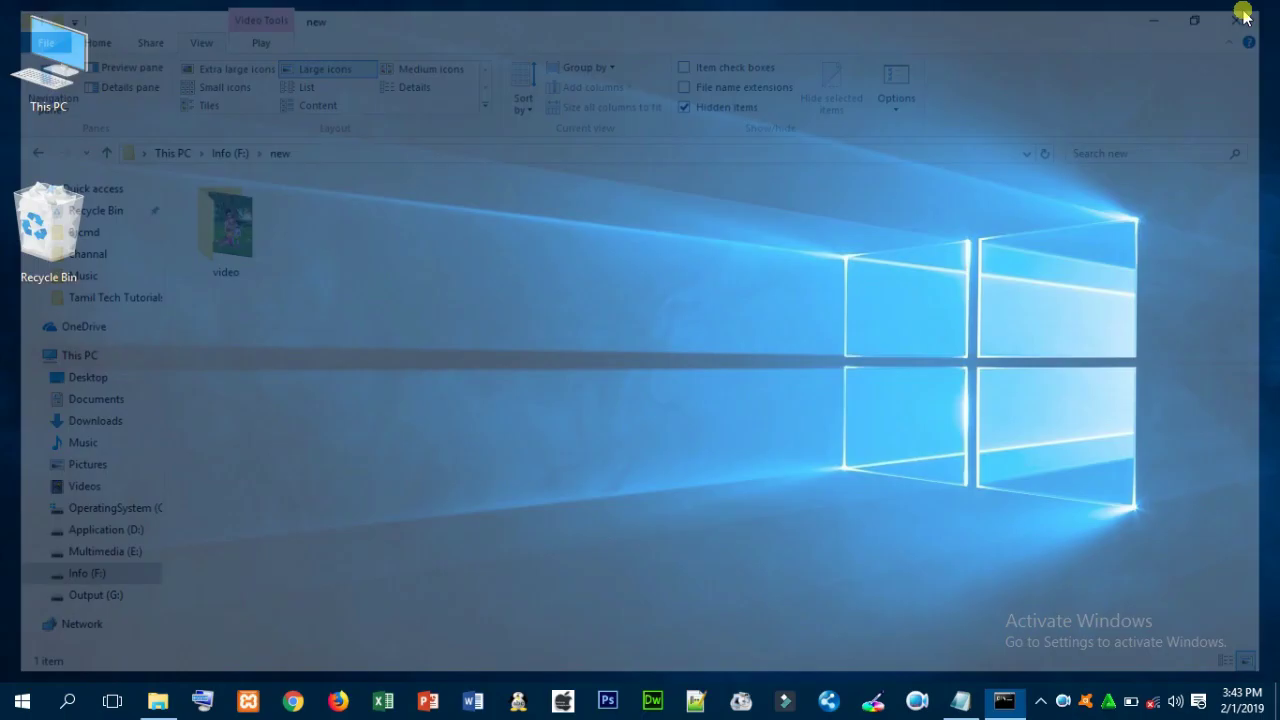